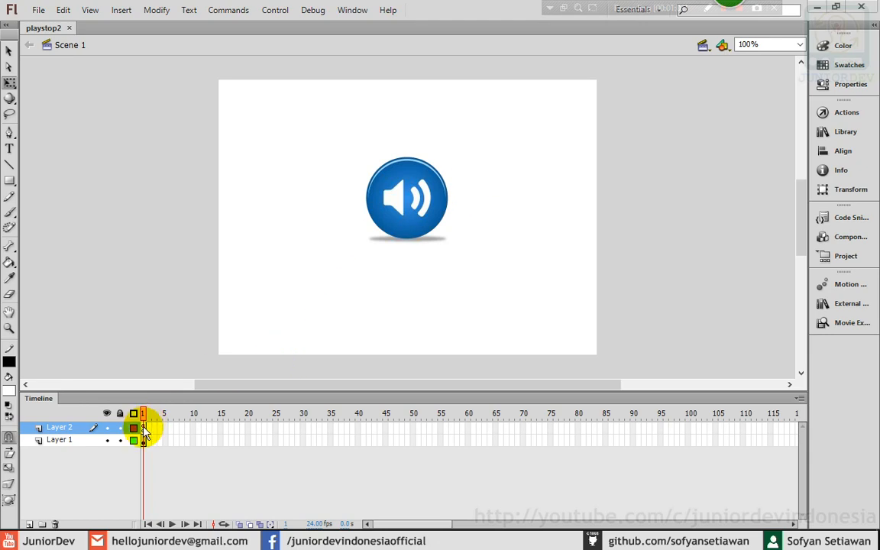
Review the main timeline script on Layer 2, frame 1, focusing on the SoundChannel and SoundTransform imports and the backsound variables
{"action": "left_click", "coordinate": [843, 112]}
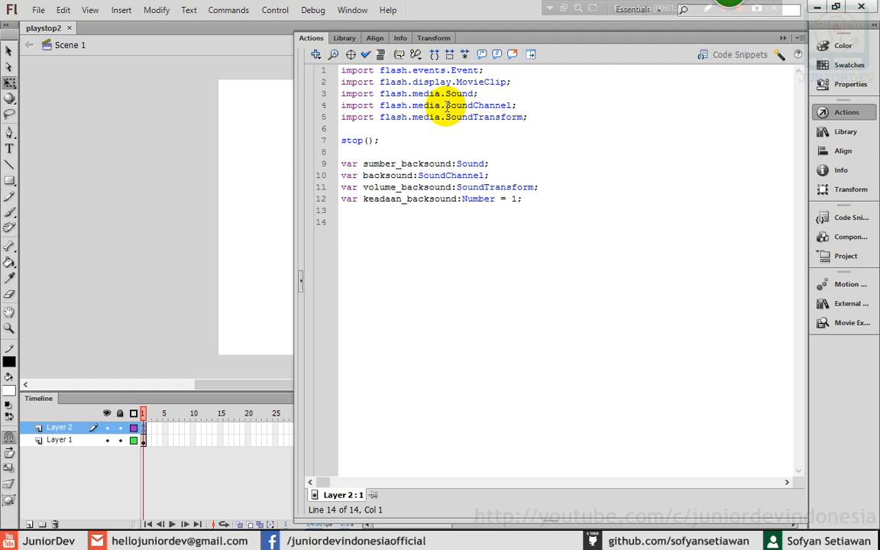
{"action": "left_click_drag", "start_coordinate": [447, 107], "coordinate": [515, 106]}
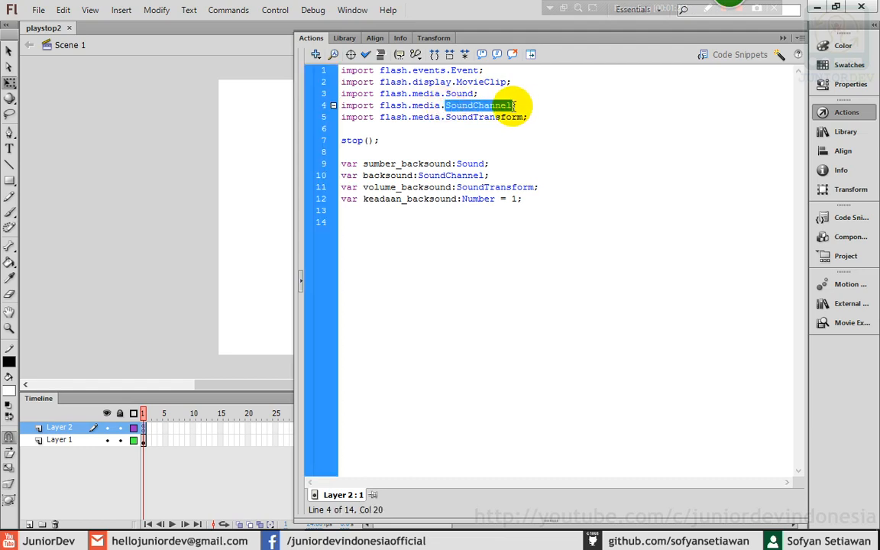
{"action": "left_click", "coordinate": [517, 105]}
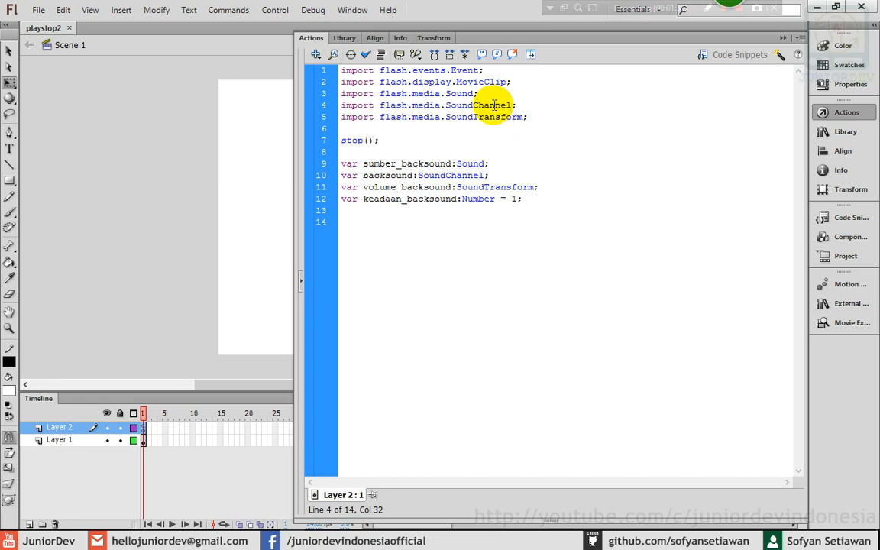
{"action": "left_click_drag", "start_coordinate": [446, 105], "coordinate": [515, 103]}
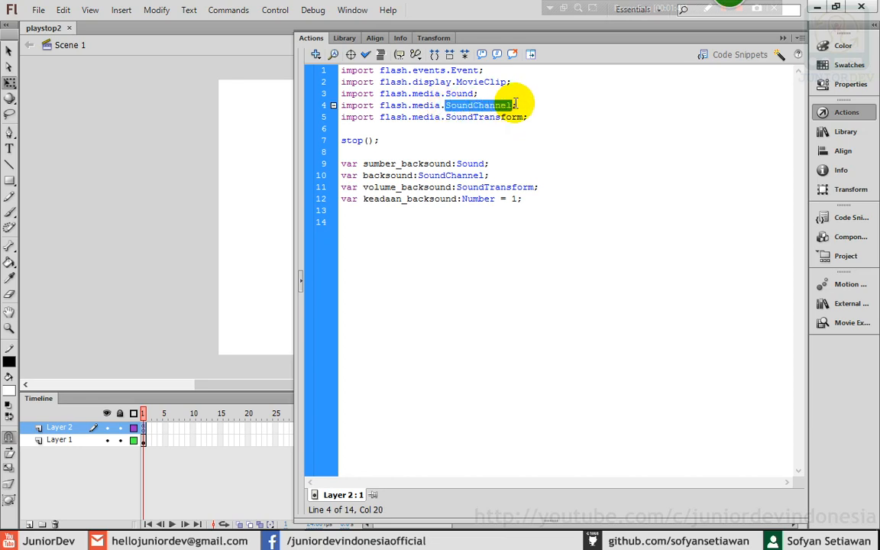
{"action": "left_click", "coordinate": [516, 105]}
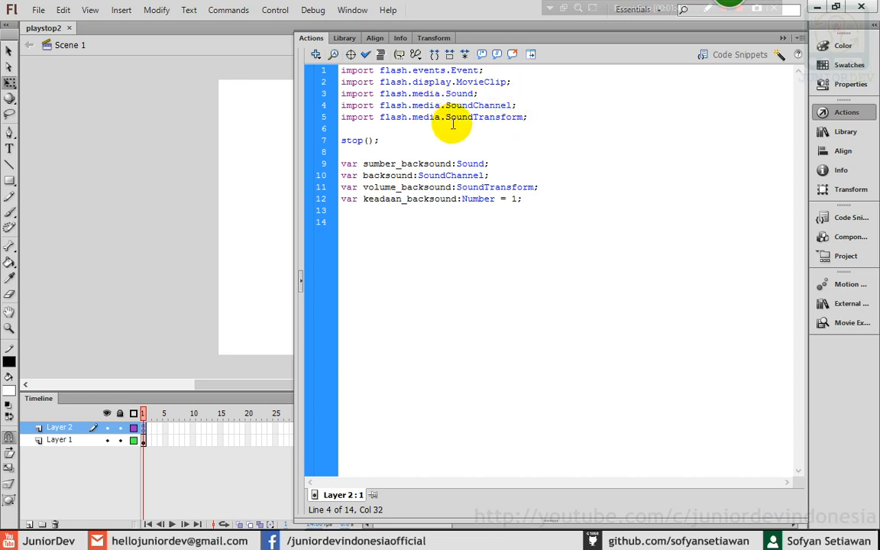
{"action": "left_click_drag", "start_coordinate": [446, 118], "coordinate": [524, 119]}
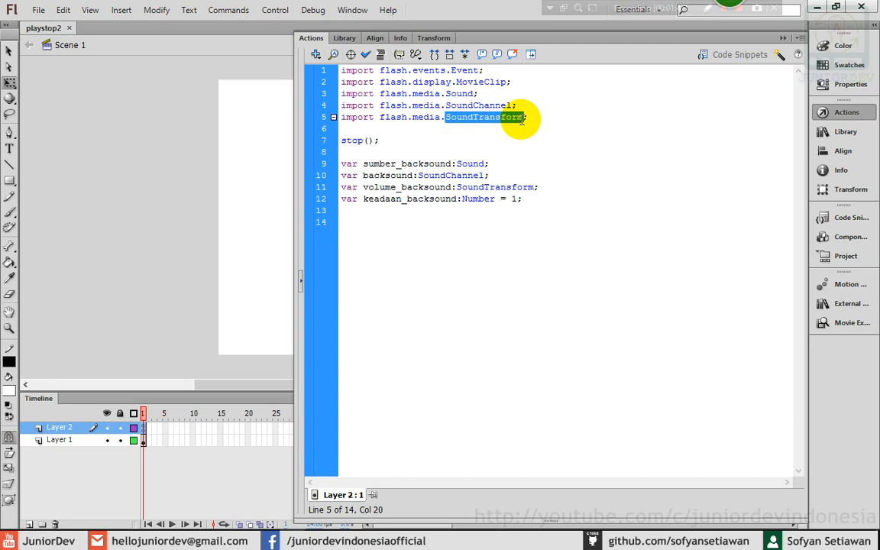
{"action": "left_click", "coordinate": [530, 118]}
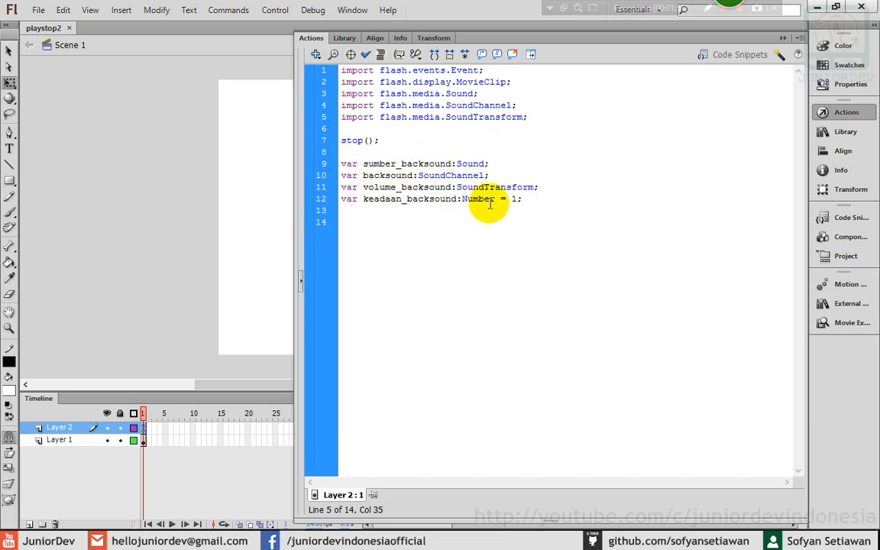
{"action": "left_click", "coordinate": [839, 114]}
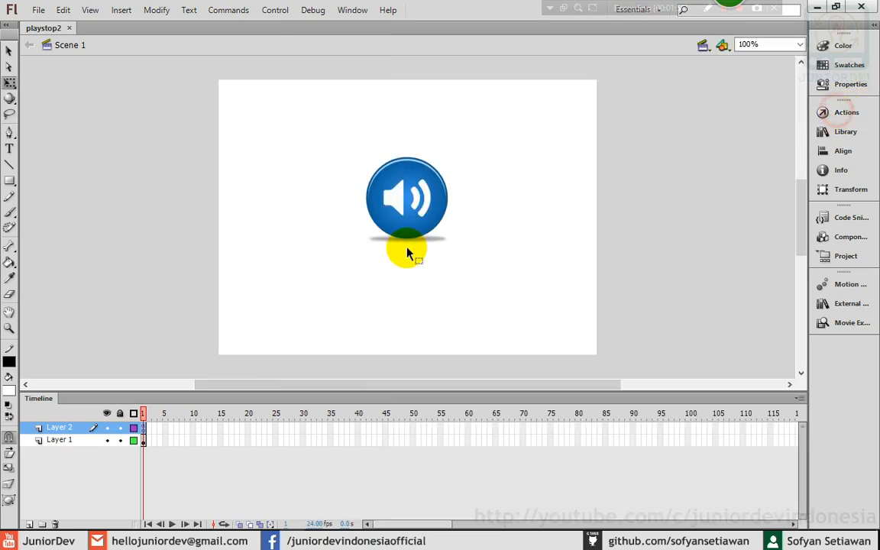
Open the speaker button's movie clip and inspect the icon on both frames of its Layer 1
{"action": "left_click", "coordinate": [425, 216]}
{"action": "double_click", "coordinate": [426, 215]}
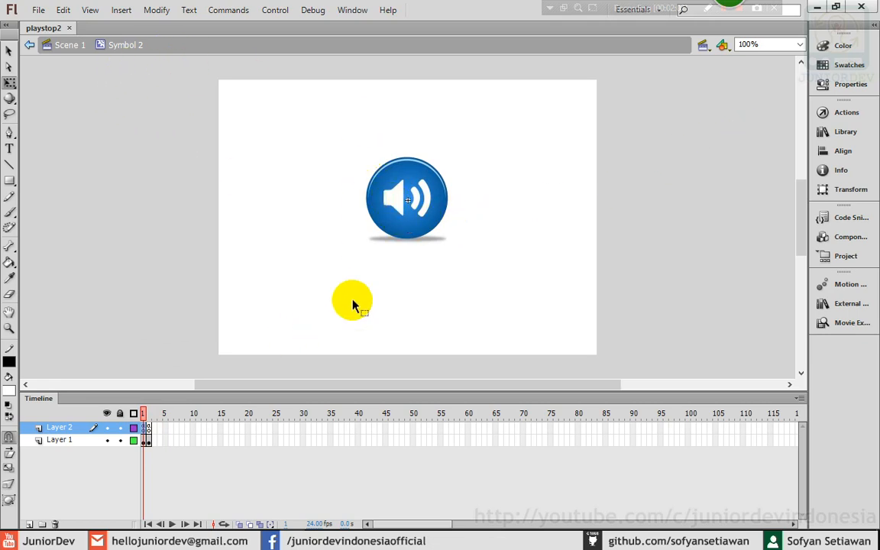
{"action": "left_click", "coordinate": [407, 222]}
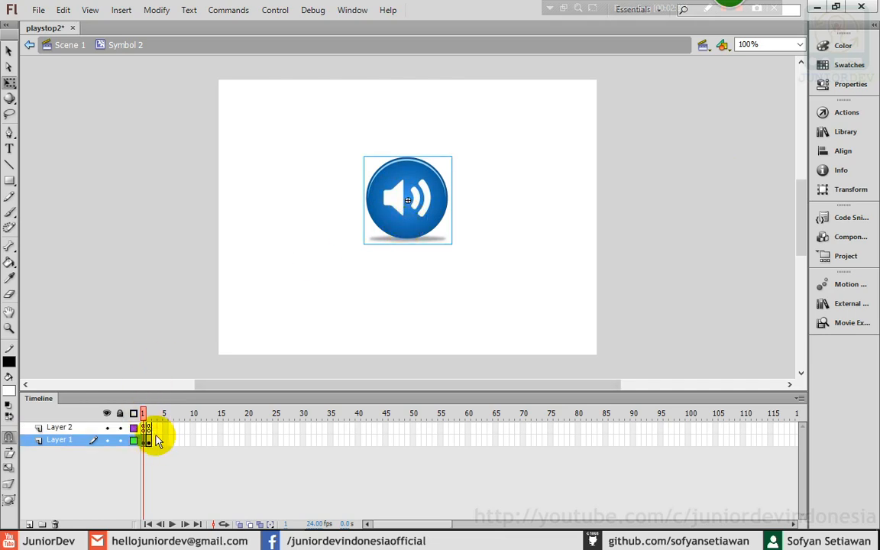
{"action": "left_click", "coordinate": [148, 441]}
{"action": "left_click", "coordinate": [386, 254]}
{"action": "left_click", "coordinate": [396, 211]}
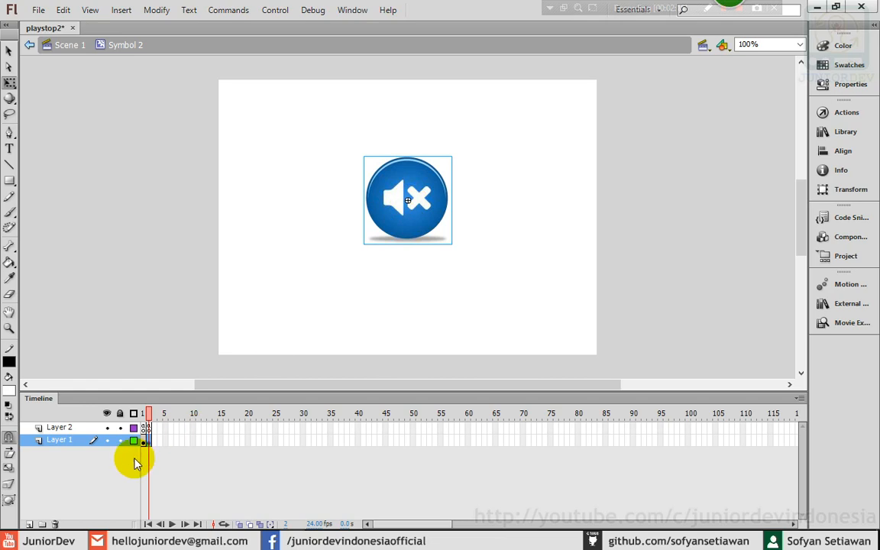
{"action": "left_click", "coordinate": [143, 441]}
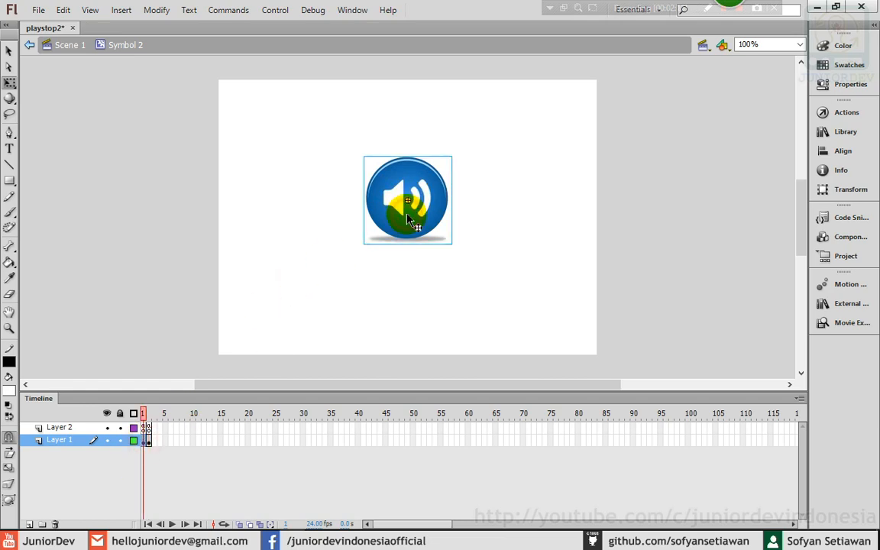
{"action": "left_click", "coordinate": [294, 298]}
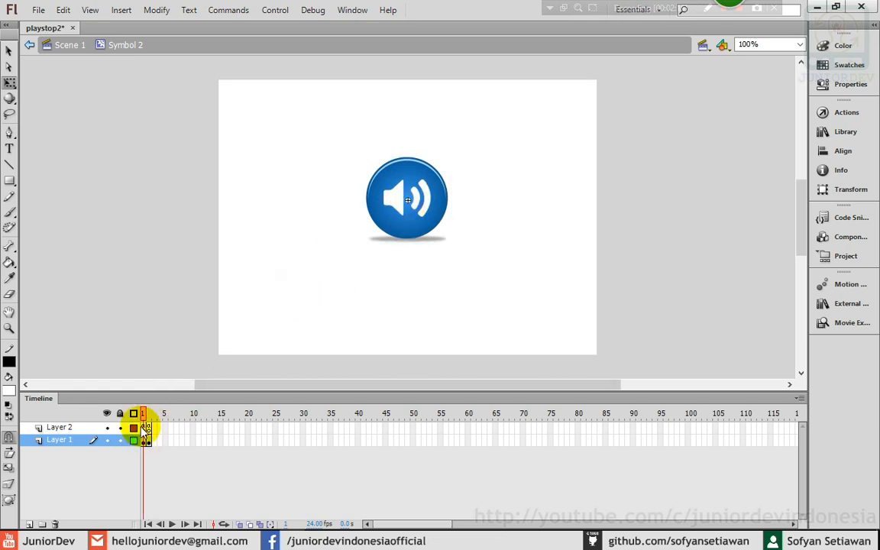
Review the scripts on frames 1 and 2 of the movie clip's Layer 2, and return to Scene 1
{"action": "left_click", "coordinate": [145, 427]}
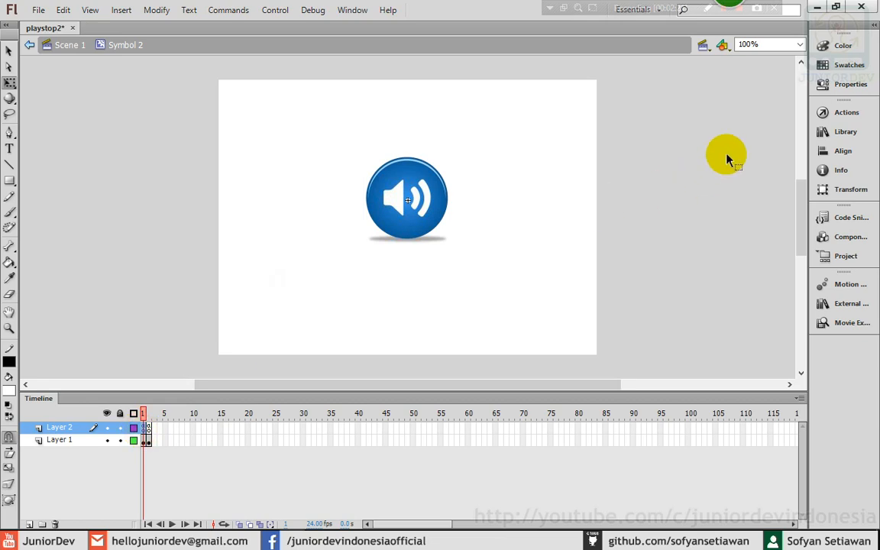
{"action": "left_click", "coordinate": [845, 112]}
{"action": "left_click", "coordinate": [603, 140]}
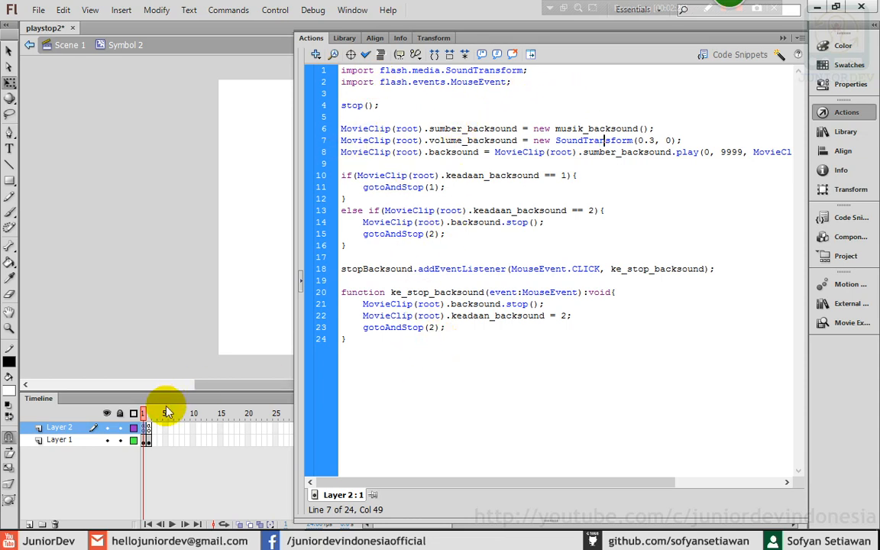
{"action": "left_click", "coordinate": [149, 428]}
{"action": "left_click", "coordinate": [544, 177]}
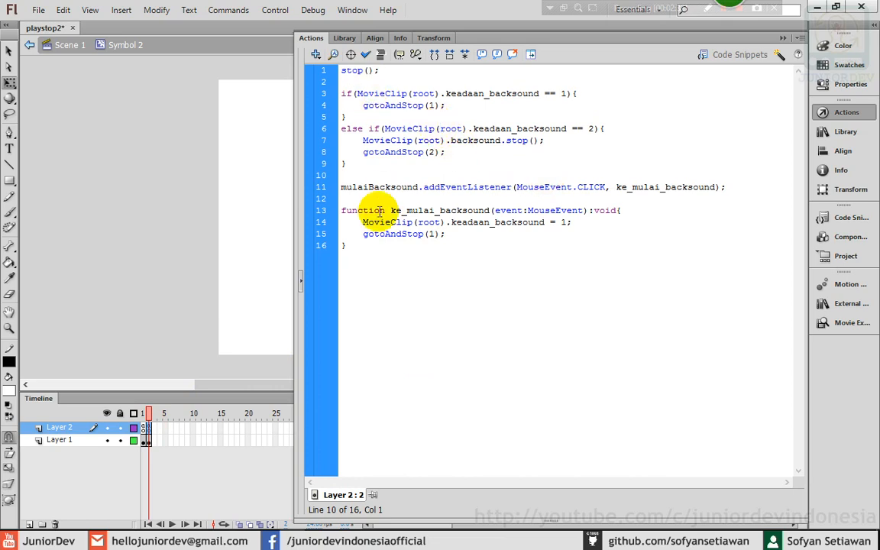
{"action": "left_click", "coordinate": [822, 113]}
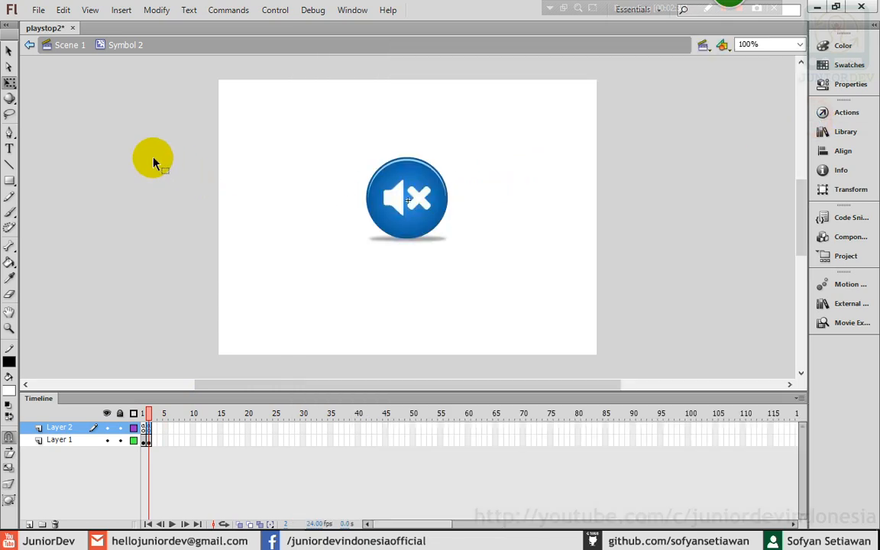
{"action": "left_click", "coordinate": [72, 44]}
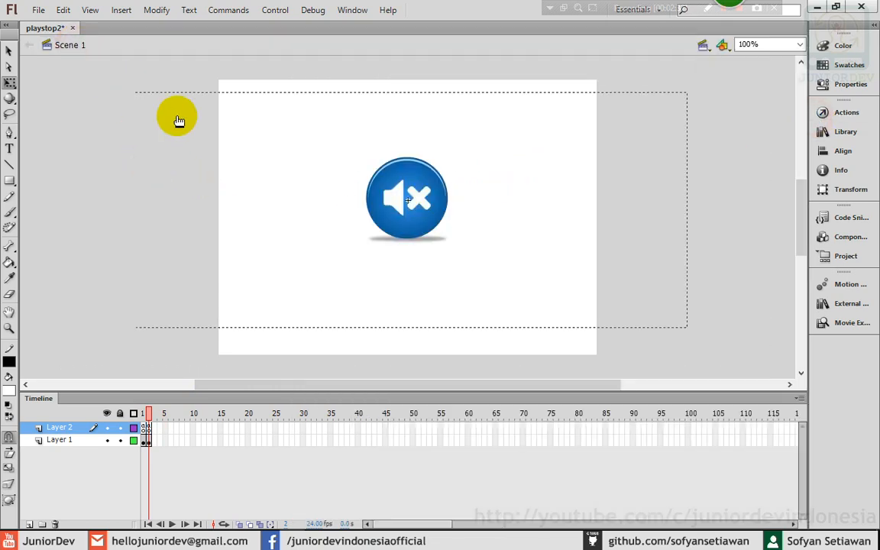
{"action": "left_click", "coordinate": [111, 183]}
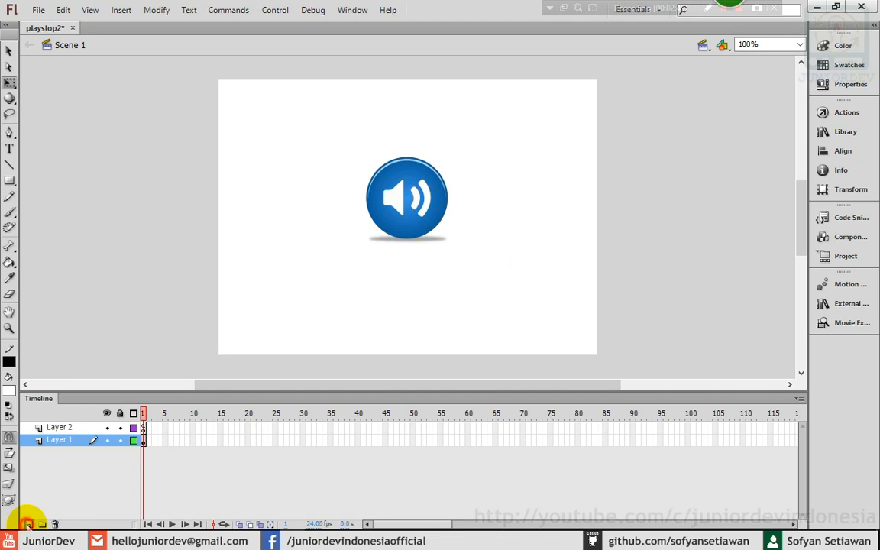
Add a new layer above Layer 1 and import all audio files from the Sound Effect folder into the library
{"action": "left_click", "coordinate": [27, 524]}
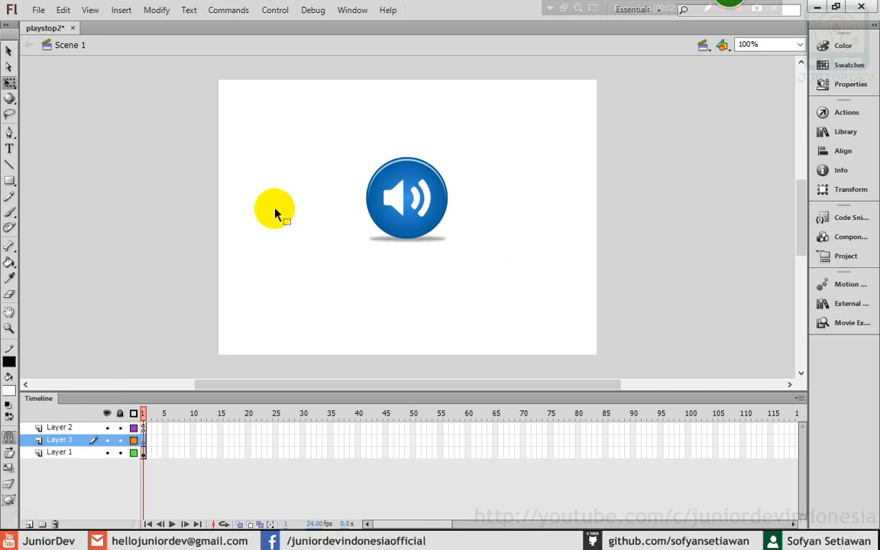
{"action": "left_click", "coordinate": [40, 13]}
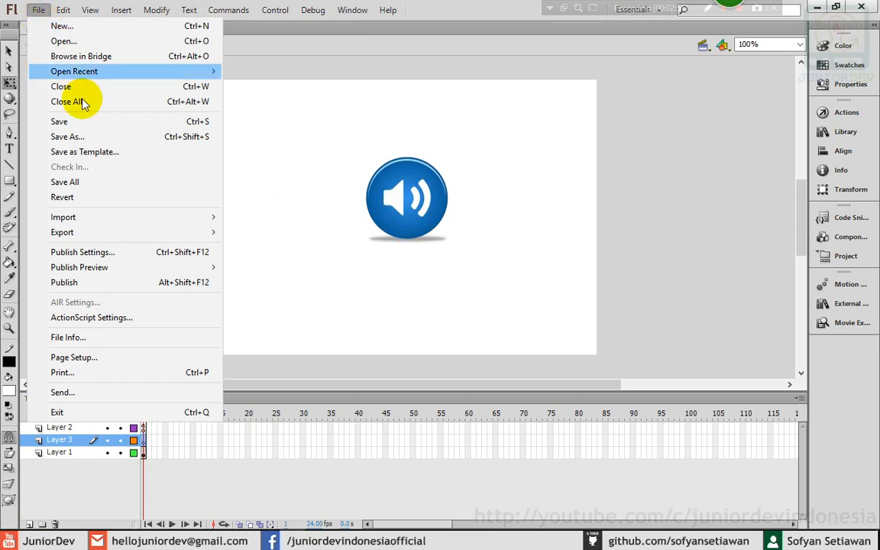
{"action": "mouse_move", "coordinate": [77, 217]}
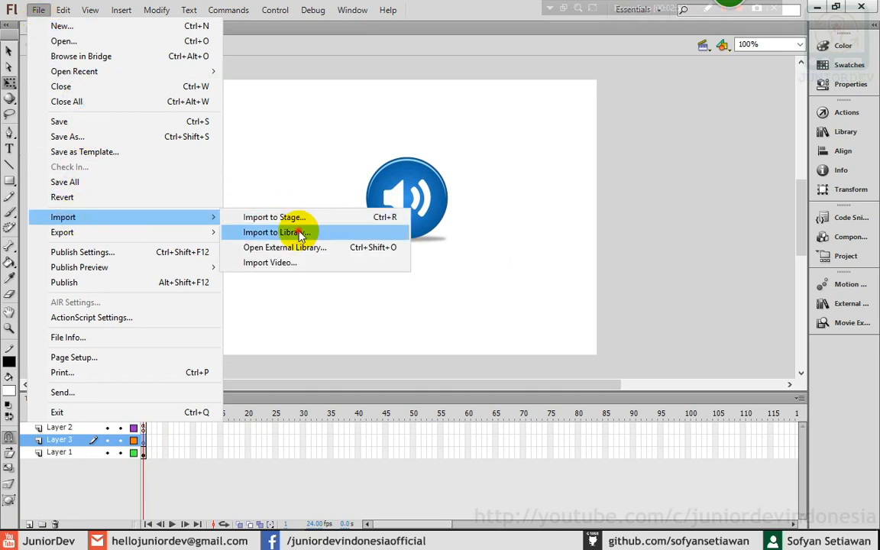
{"action": "left_click", "coordinate": [300, 232]}
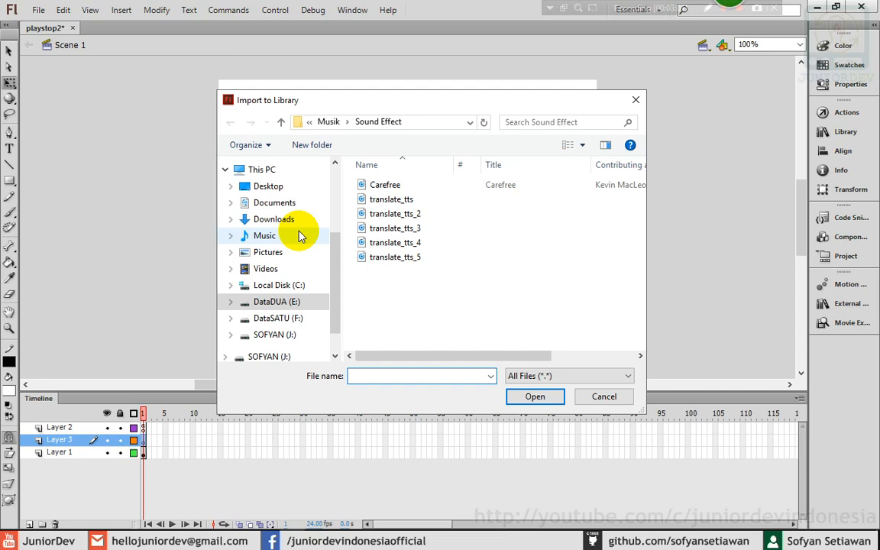
{"action": "left_click", "coordinate": [468, 243]}
{"action": "key", "text": "ctrl+a"}
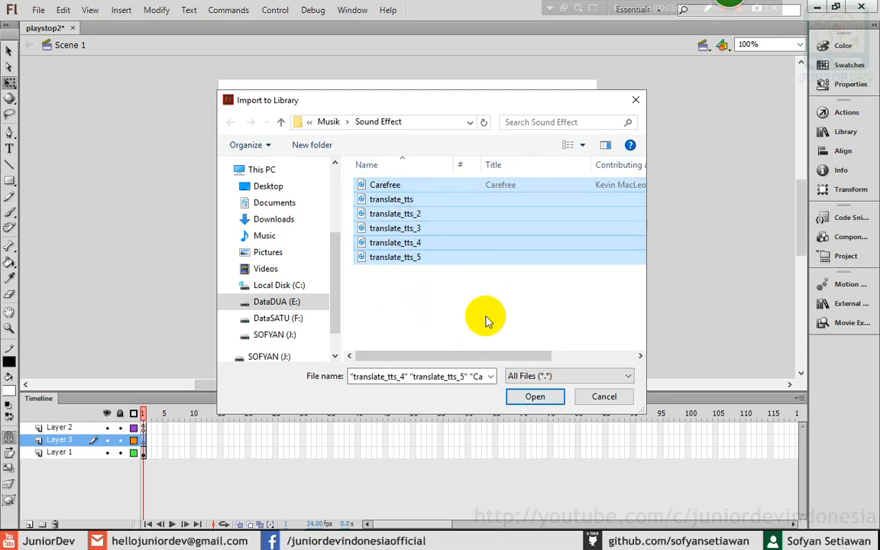
{"action": "left_click", "coordinate": [526, 398]}
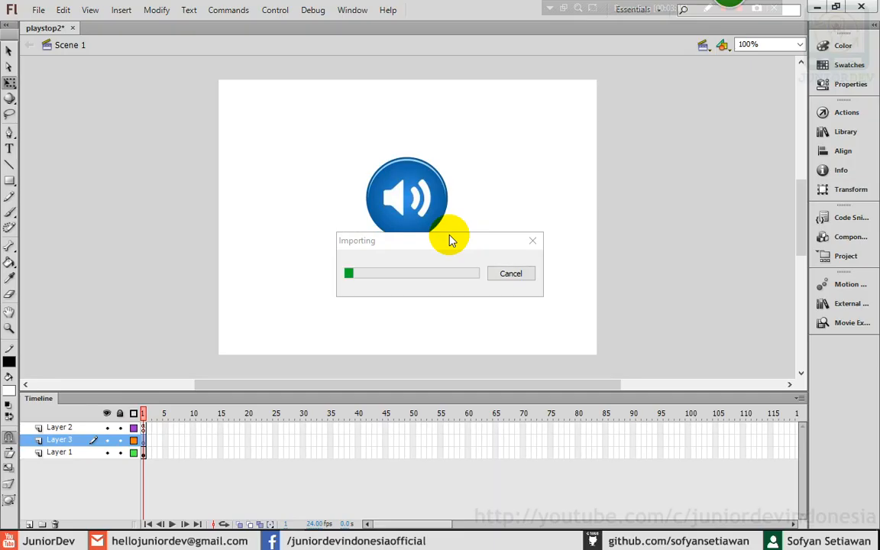
Delete the Carefree.mp3 sound from the library
{"action": "left_click", "coordinate": [836, 134]}
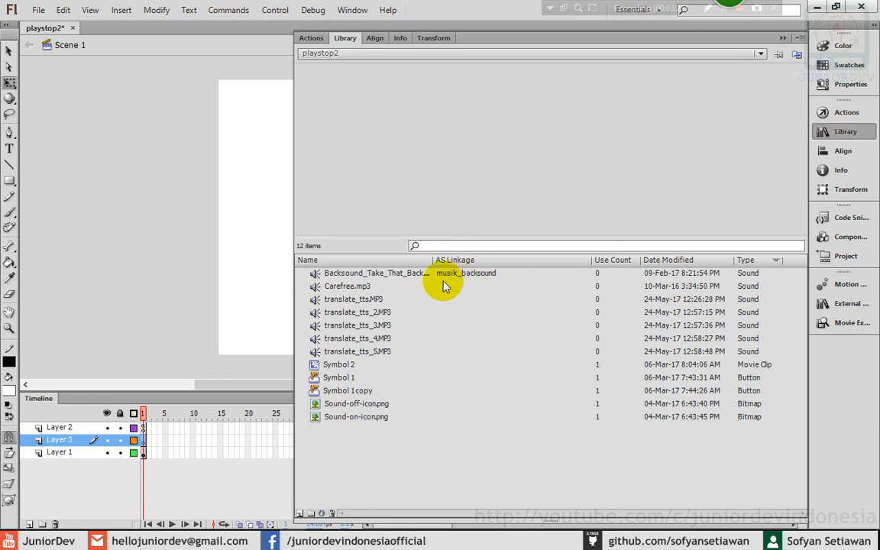
{"action": "left_click", "coordinate": [342, 286]}
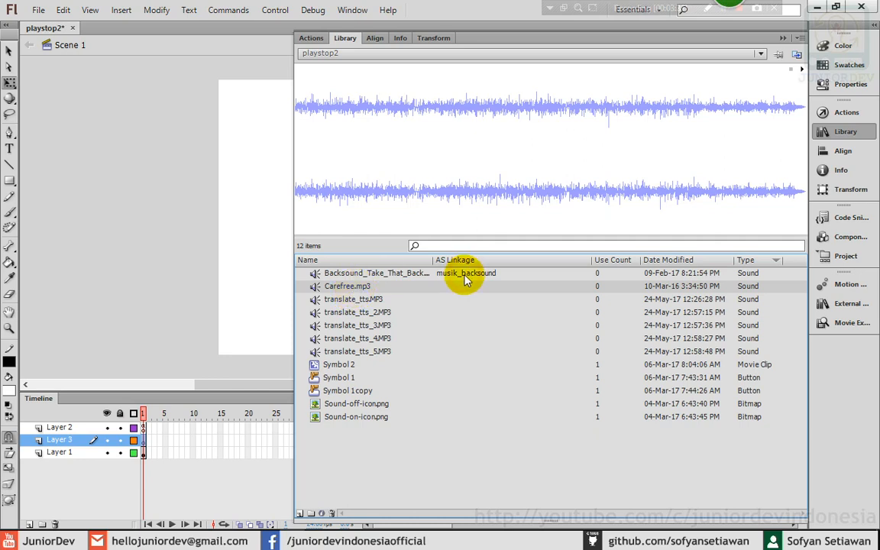
{"action": "left_click", "coordinate": [387, 275]}
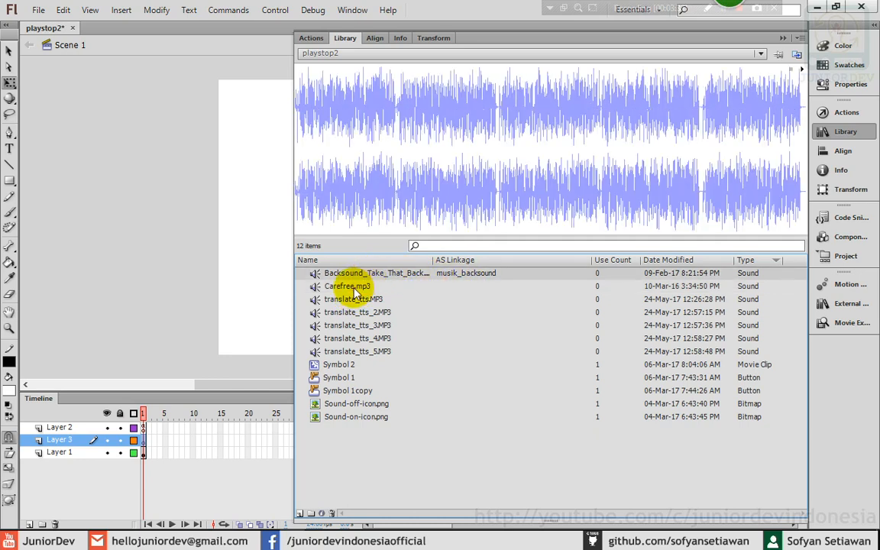
{"action": "left_click", "coordinate": [355, 288]}
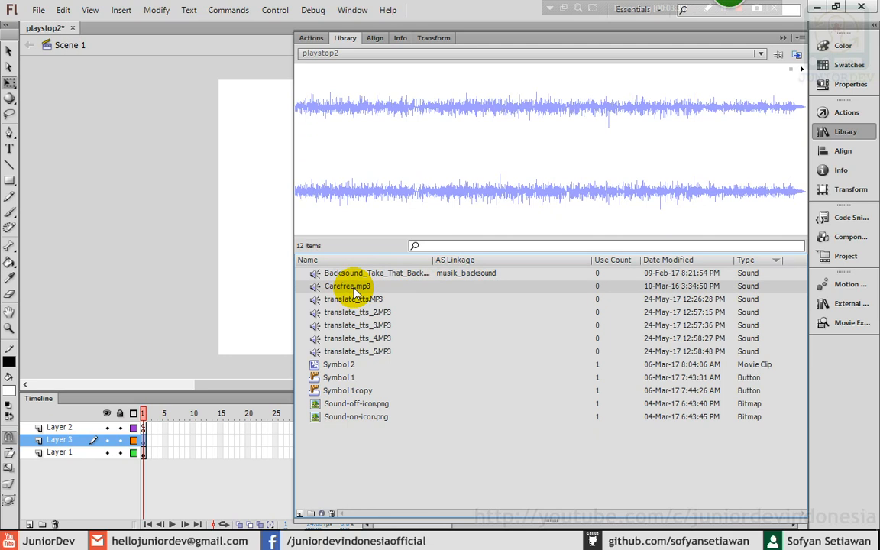
{"action": "key", "text": "Delete"}
Export the translate_tts.MP3 sound for ActionScript with the class name t1
{"action": "left_click", "coordinate": [353, 288]}
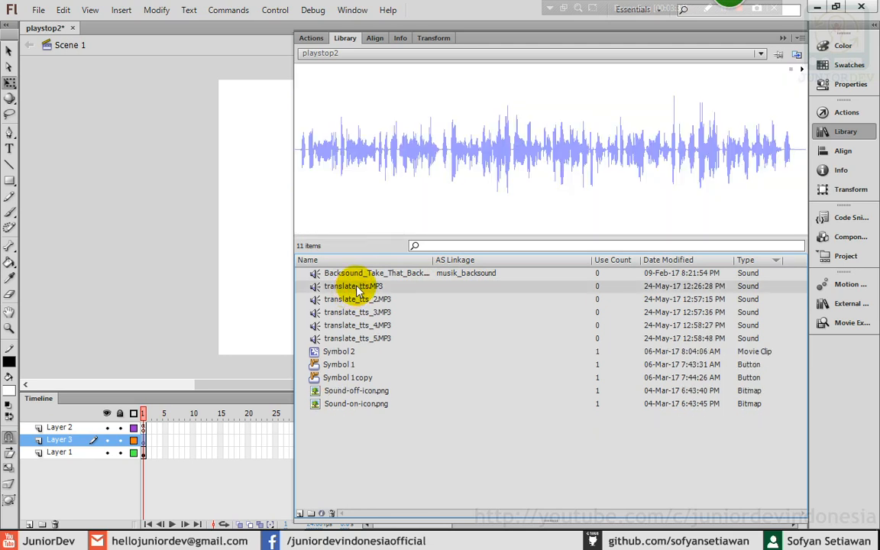
{"action": "right_click", "coordinate": [355, 288]}
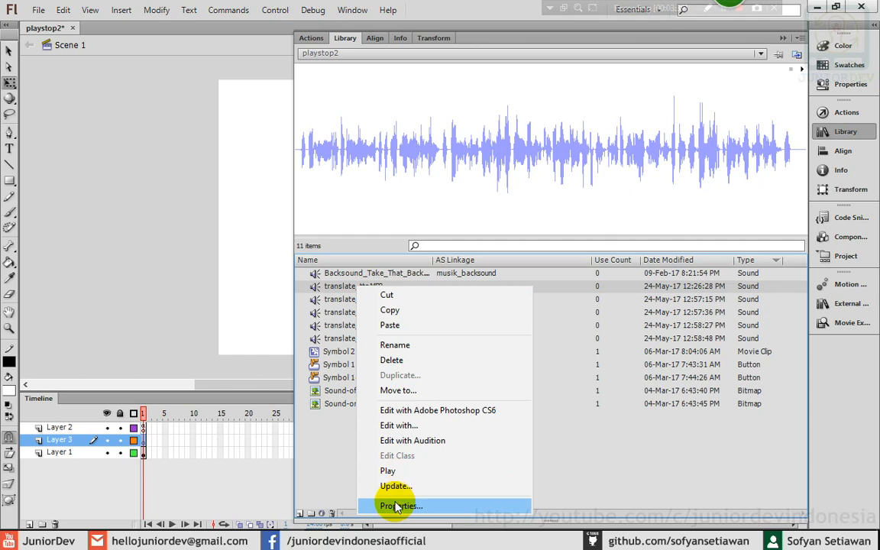
{"action": "left_click", "coordinate": [367, 505]}
{"action": "left_click", "coordinate": [402, 125]}
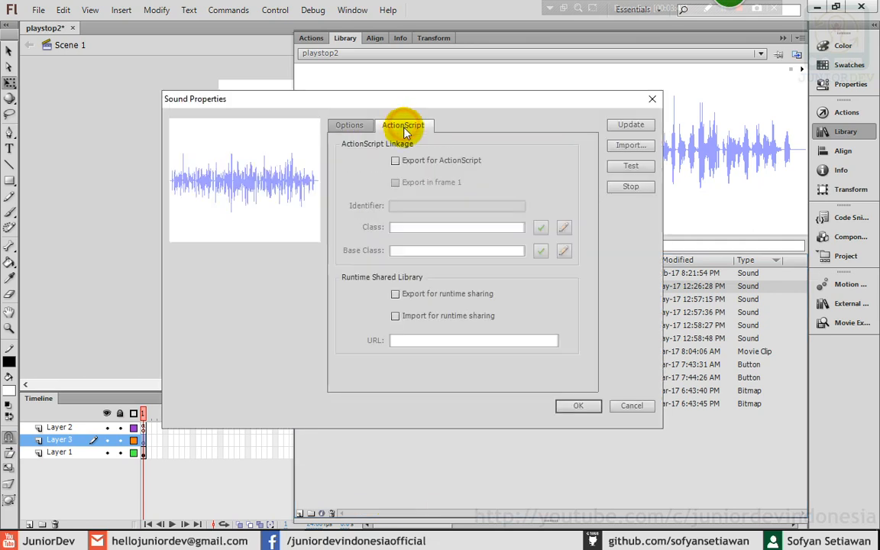
{"action": "left_click", "coordinate": [395, 160]}
{"action": "left_click_drag", "start_coordinate": [458, 227], "coordinate": [344, 223]}
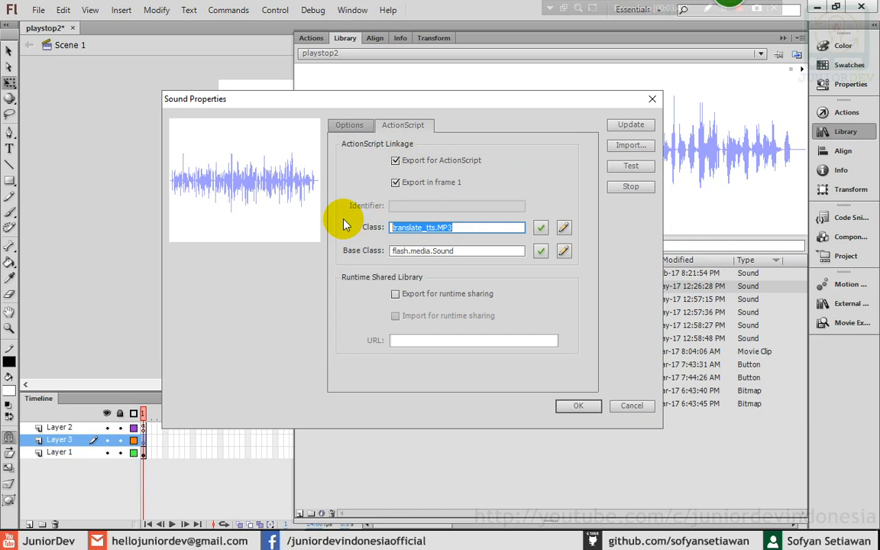
{"action": "key", "text": "BackSpace"}
{"action": "type", "text": "t"}
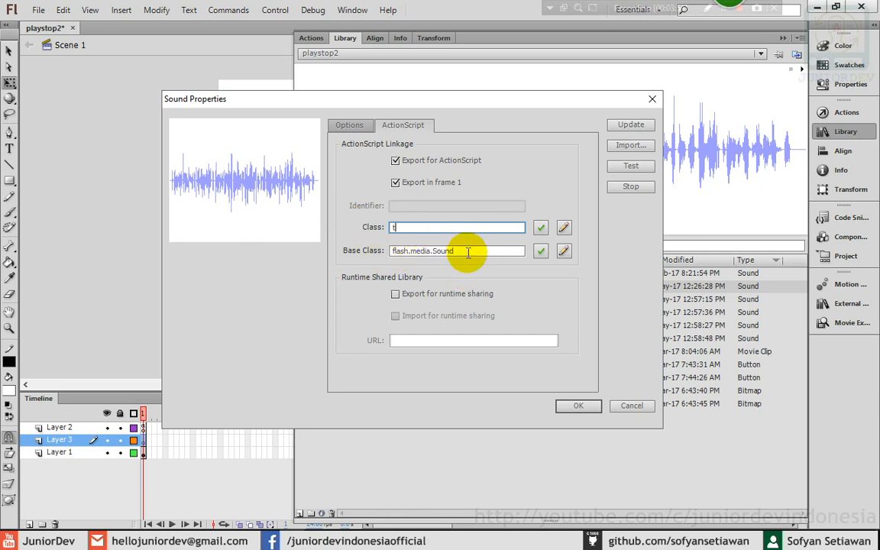
{"action": "type", "text": "1"}
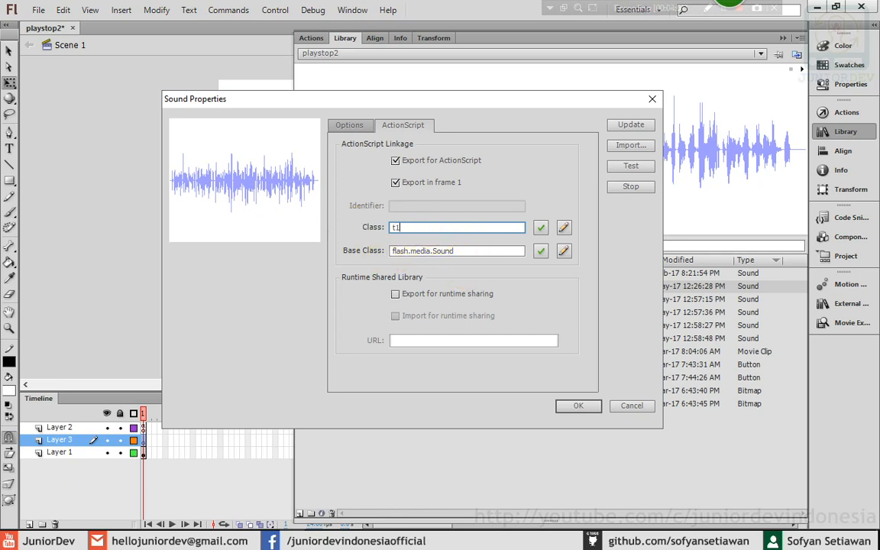
{"action": "left_click", "coordinate": [580, 407]}
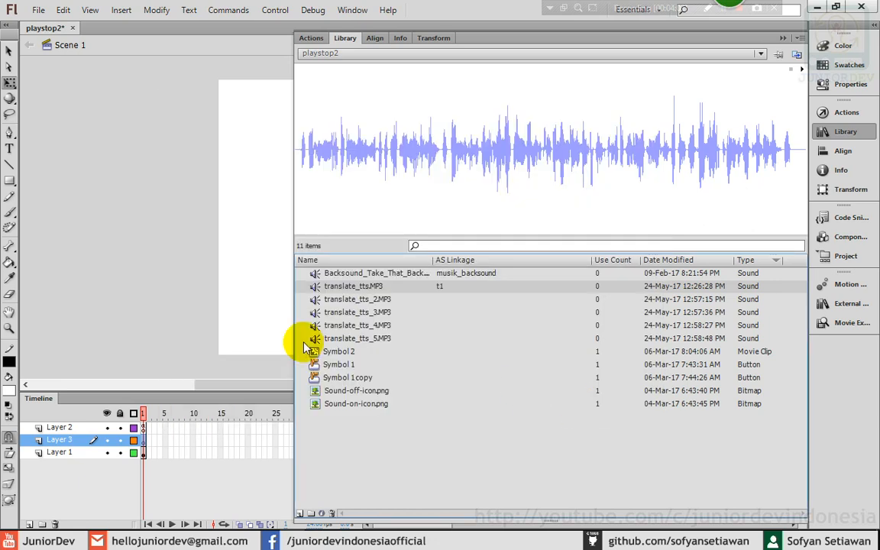
Export the translate_tts_2.MP3 sound for ActionScript with the class name t2
{"action": "right_click", "coordinate": [346, 300]}
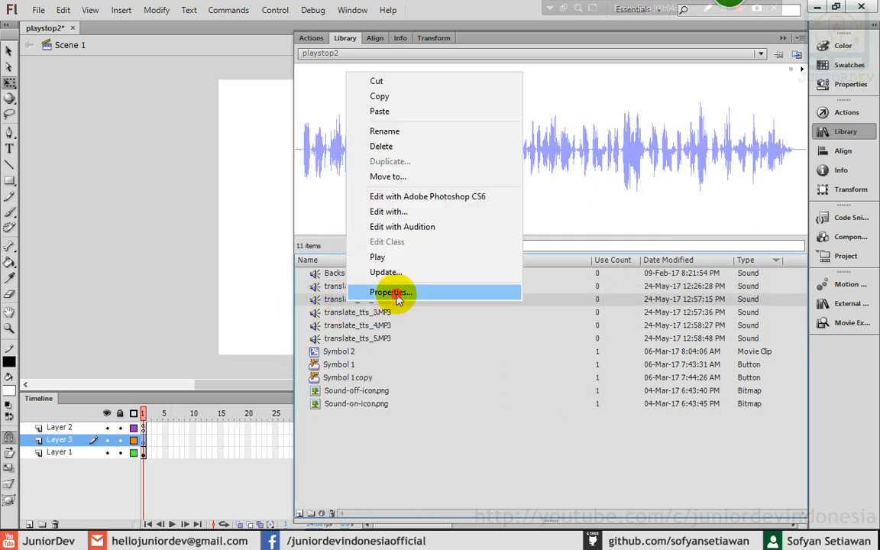
{"action": "left_click", "coordinate": [397, 292]}
{"action": "left_click", "coordinate": [402, 126]}
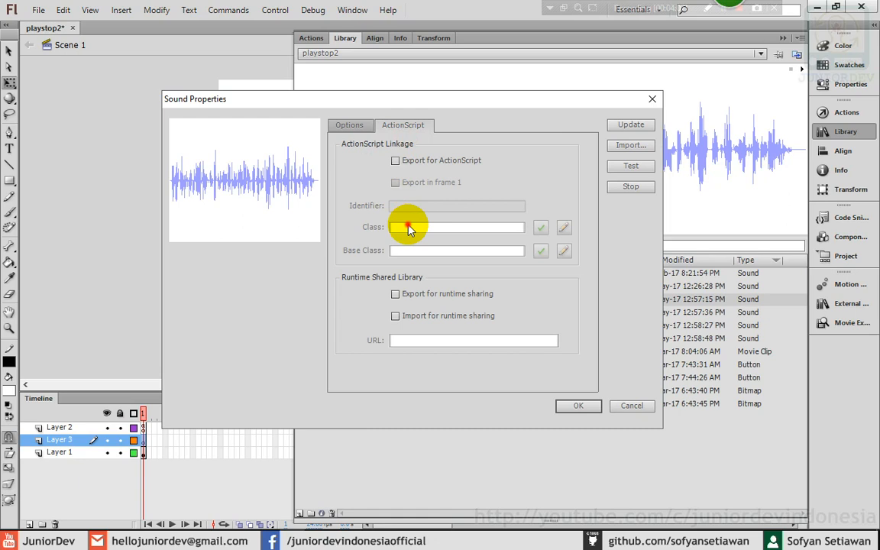
{"action": "left_click", "coordinate": [396, 160]}
{"action": "left_click_drag", "start_coordinate": [465, 227], "coordinate": [344, 236]}
{"action": "type", "text": "t2"}
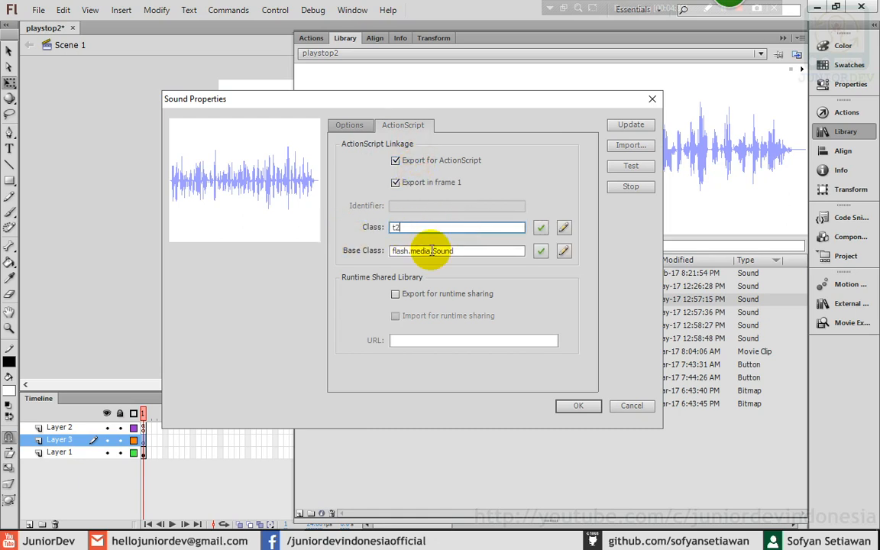
{"action": "left_click", "coordinate": [573, 407]}
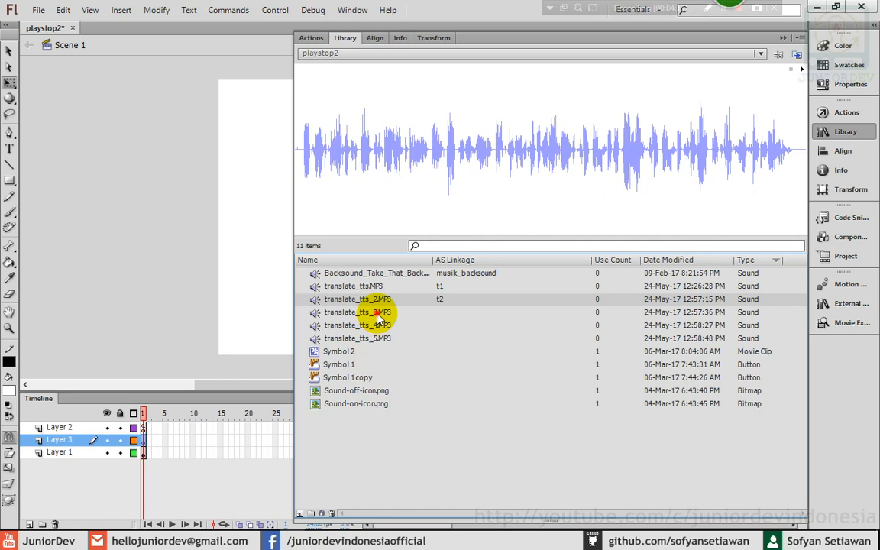
Export the translate_tts_3.MP3 sound for ActionScript with the class name t3
{"action": "right_click", "coordinate": [379, 317]}
{"action": "left_click", "coordinate": [415, 300]}
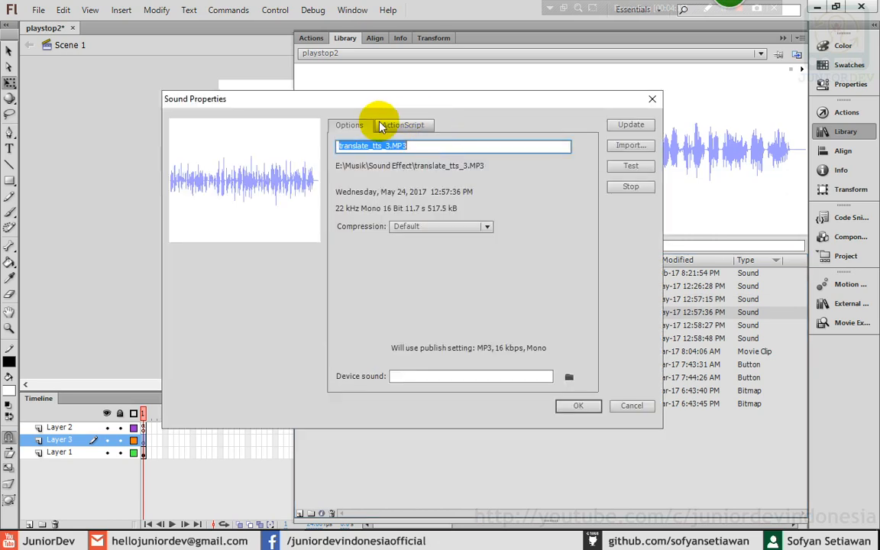
{"action": "left_click", "coordinate": [397, 125]}
{"action": "left_click", "coordinate": [395, 161]}
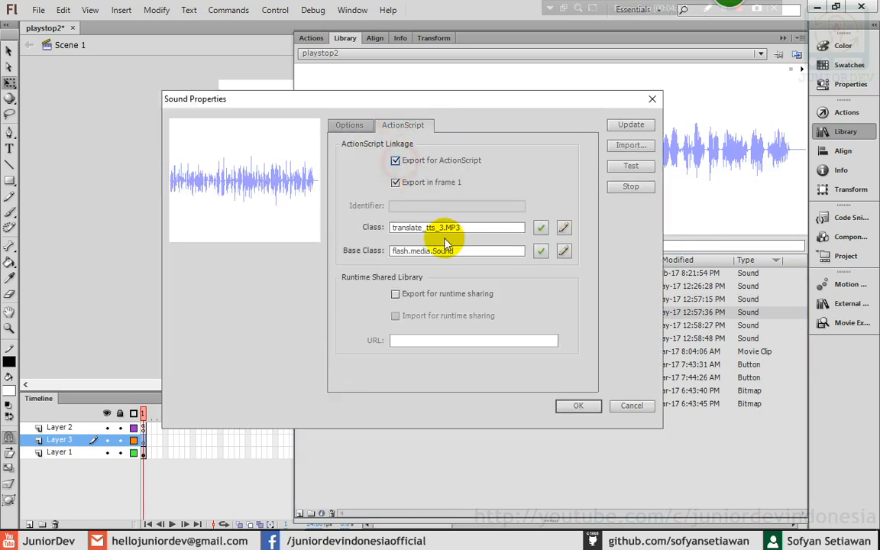
{"action": "left_click_drag", "start_coordinate": [461, 227], "coordinate": [362, 227]}
{"action": "key", "text": "BackSpace"}
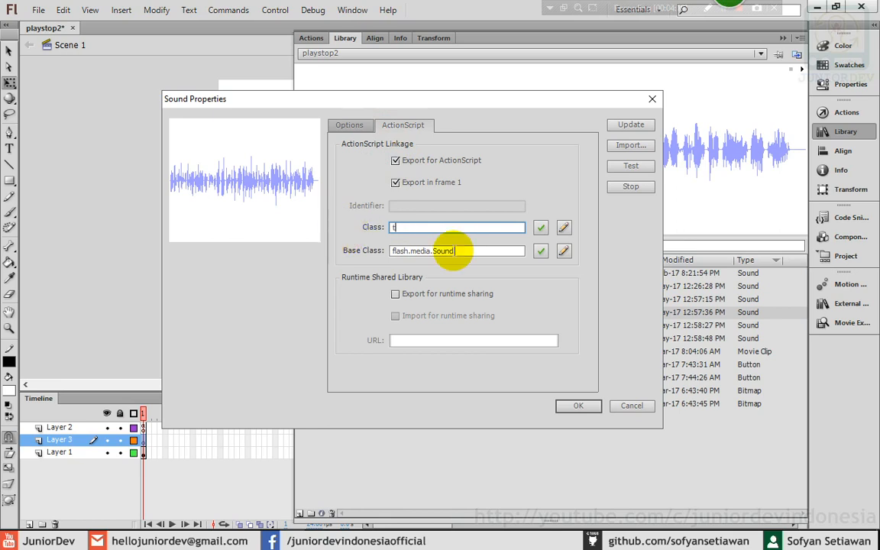
{"action": "type", "text": "t3"}
{"action": "left_click", "coordinate": [568, 410]}
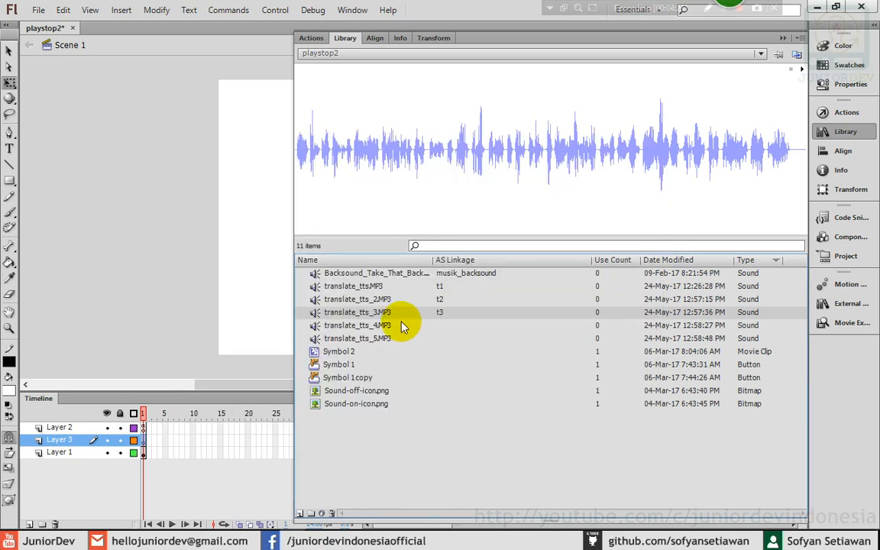
Export the translate_tts_4.MP3 sound for ActionScript with the class name t4
{"action": "right_click", "coordinate": [384, 324]}
{"action": "left_click", "coordinate": [432, 315]}
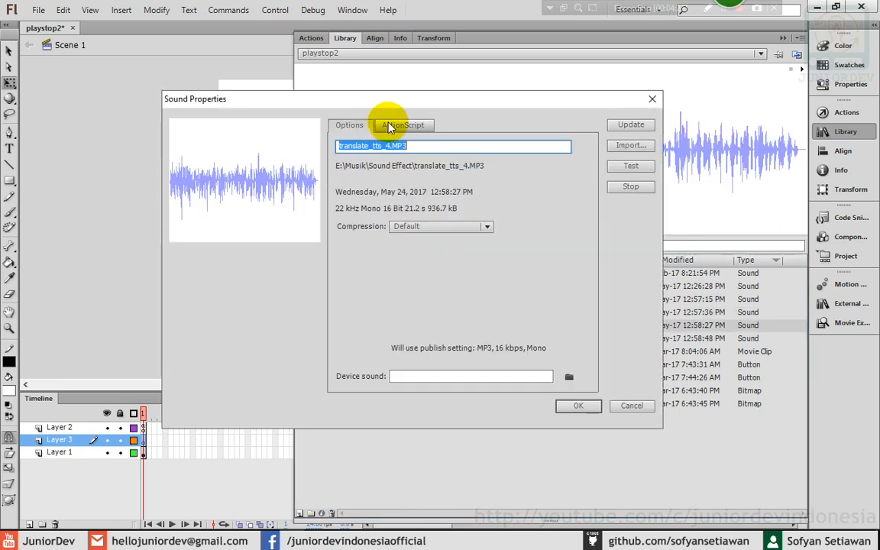
{"action": "left_click", "coordinate": [389, 124]}
{"action": "left_click", "coordinate": [395, 160]}
{"action": "left_click_drag", "start_coordinate": [464, 227], "coordinate": [304, 216]}
{"action": "type", "text": "t4"}
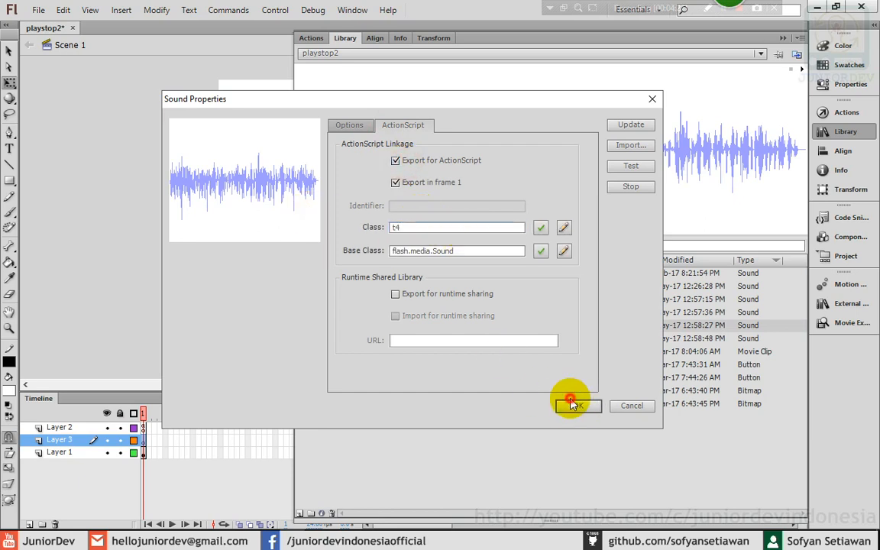
{"action": "left_click", "coordinate": [570, 406]}
Export the translate_tts_5.MP3 sound for ActionScript with the class name t5
{"action": "right_click", "coordinate": [382, 338]}
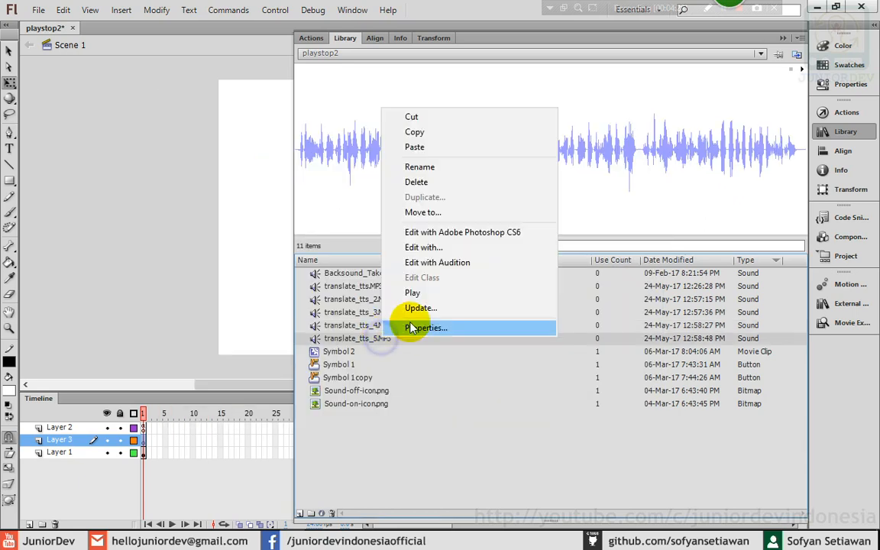
{"action": "left_click", "coordinate": [418, 328]}
{"action": "left_click", "coordinate": [409, 127]}
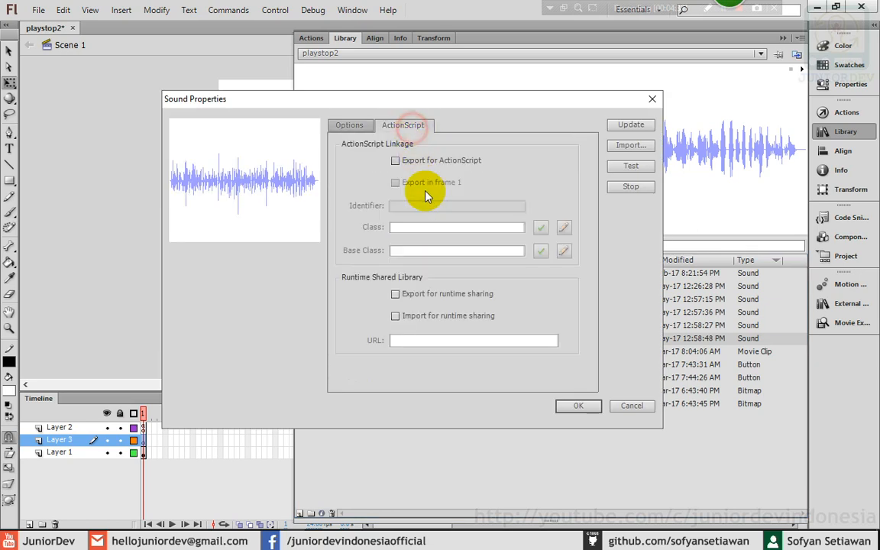
{"action": "left_click", "coordinate": [418, 168]}
{"action": "left_click_drag", "start_coordinate": [462, 227], "coordinate": [333, 219]}
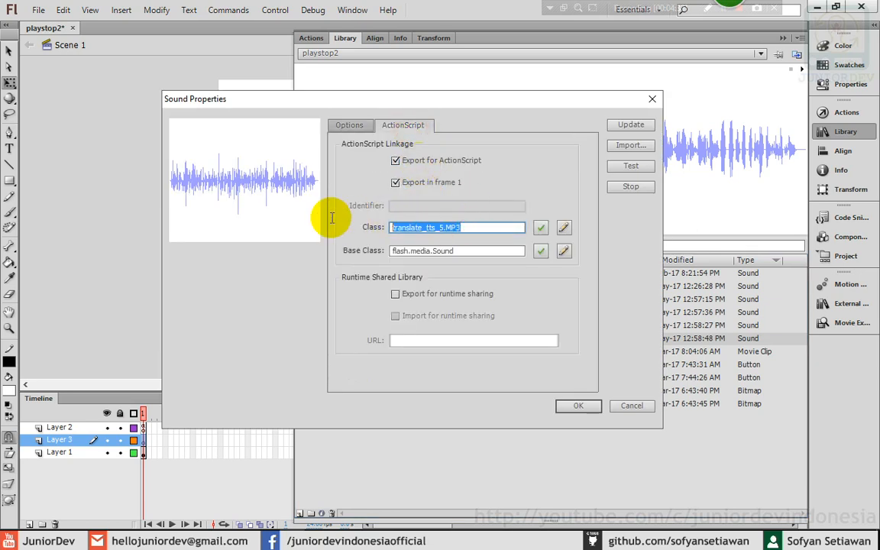
{"action": "type", "text": "t5"}
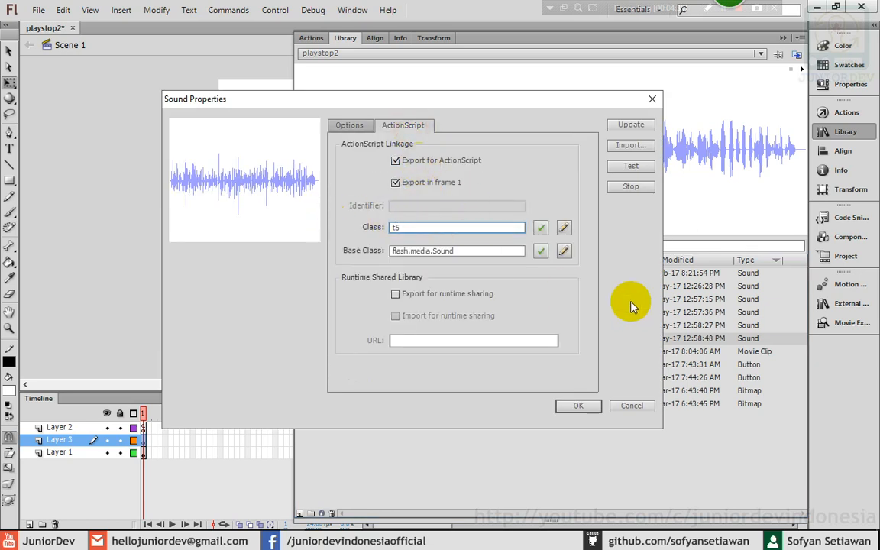
{"action": "left_click", "coordinate": [566, 410]}
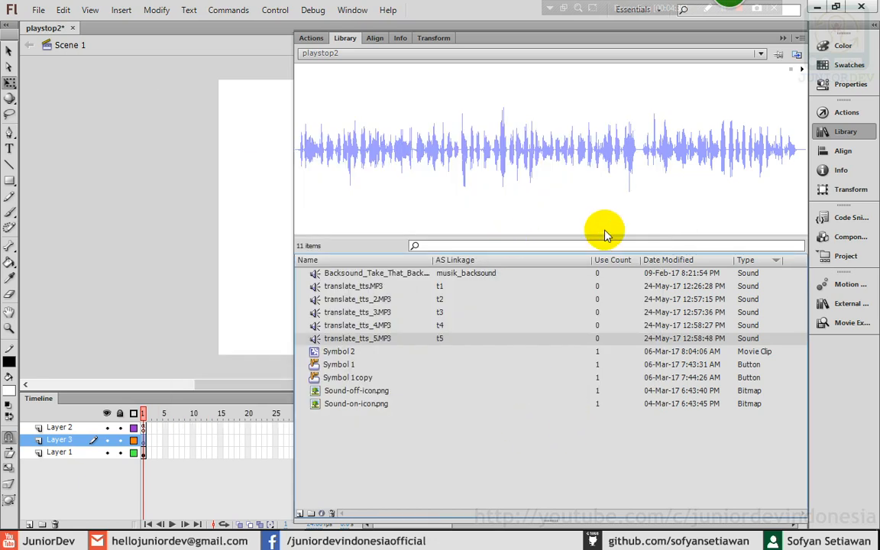
Close the library and move the speaker button straight up to the upper edge of the stage
{"action": "left_click", "coordinate": [853, 133]}
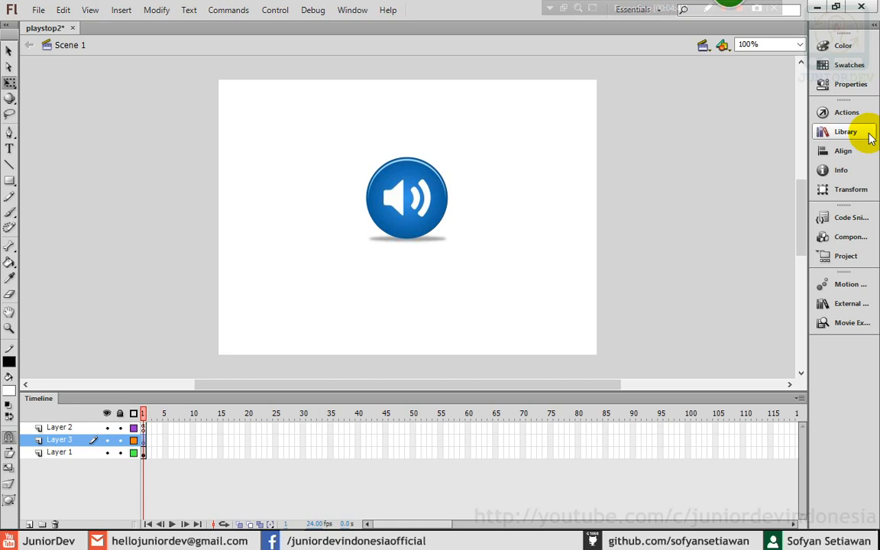
{"action": "left_click", "coordinate": [860, 133]}
{"action": "left_click", "coordinate": [866, 136]}
{"action": "left_click", "coordinate": [746, 169]}
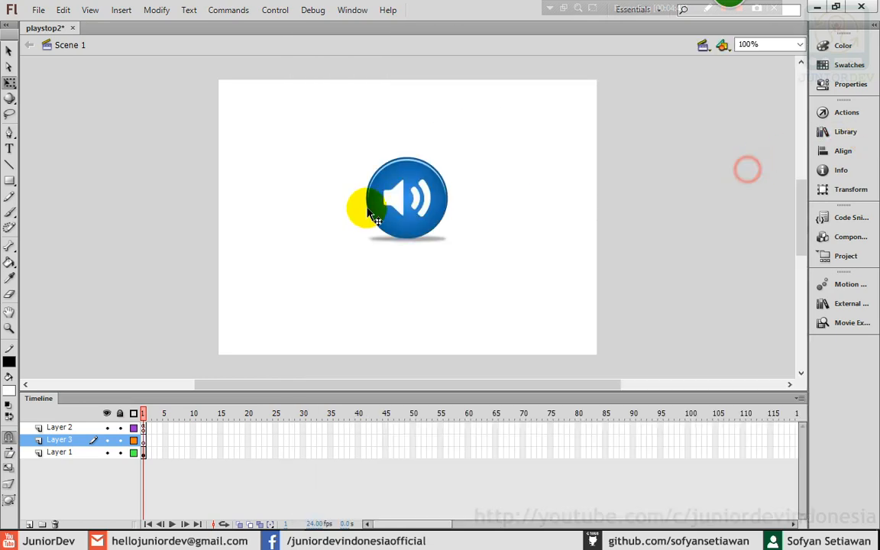
{"action": "left_click", "coordinate": [405, 218]}
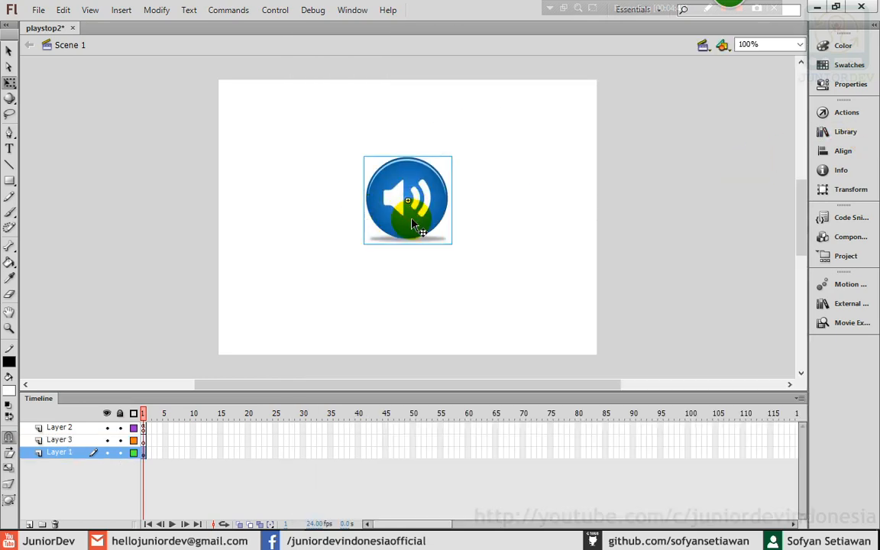
{"action": "left_click_drag", "start_coordinate": [418, 224], "coordinate": [416, 155]}
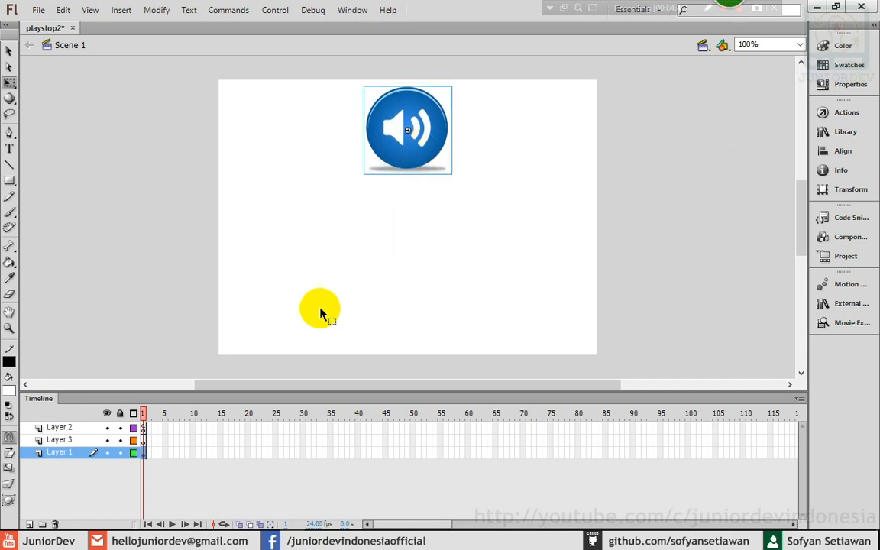
Make Layer 3 the active layer and change the document's stage color from white to turquoise green
{"action": "left_click", "coordinate": [153, 440]}
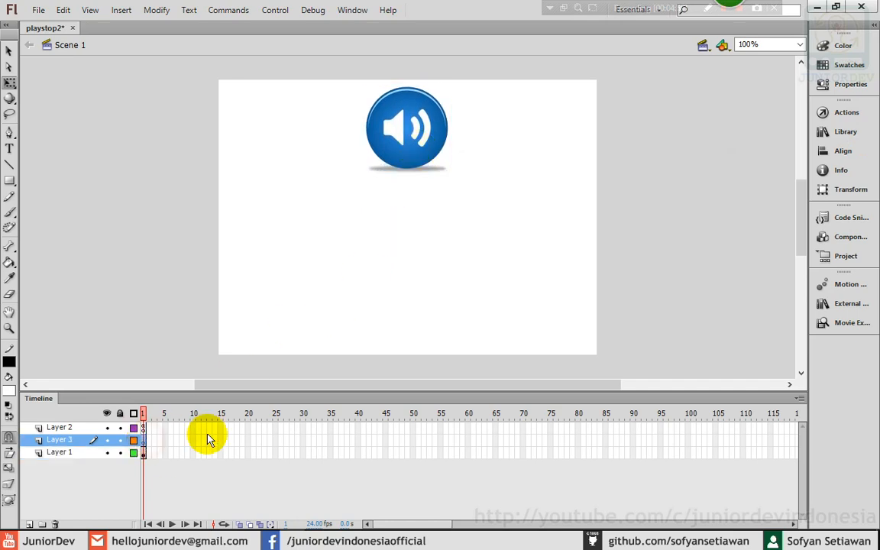
{"action": "left_click", "coordinate": [844, 86]}
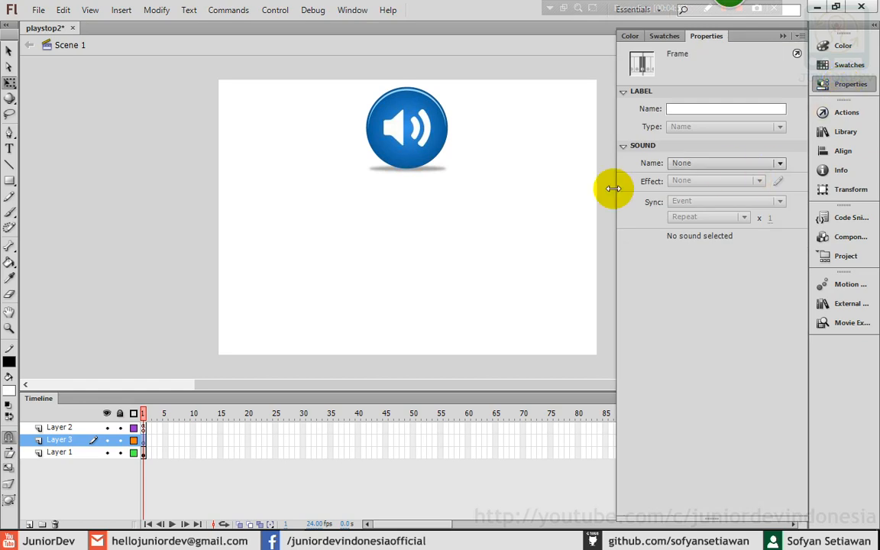
{"action": "left_click", "coordinate": [155, 262]}
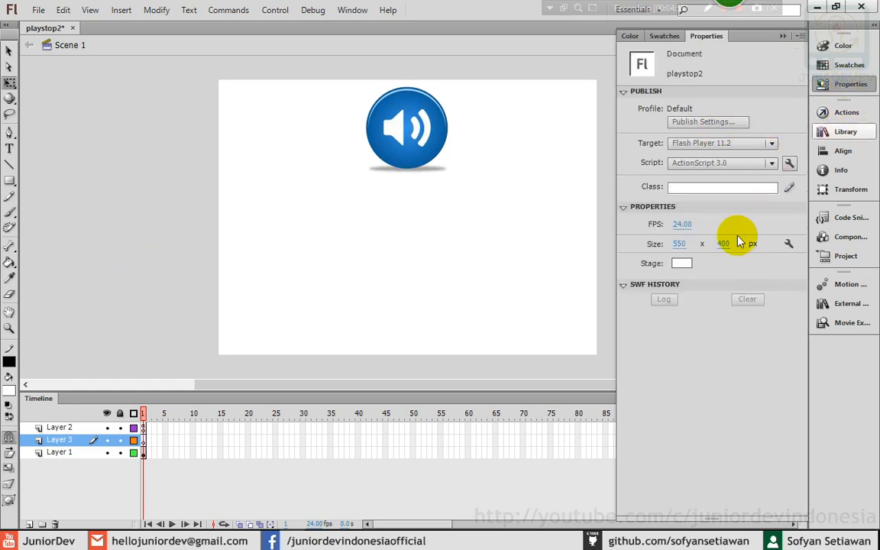
{"action": "left_click", "coordinate": [682, 265]}
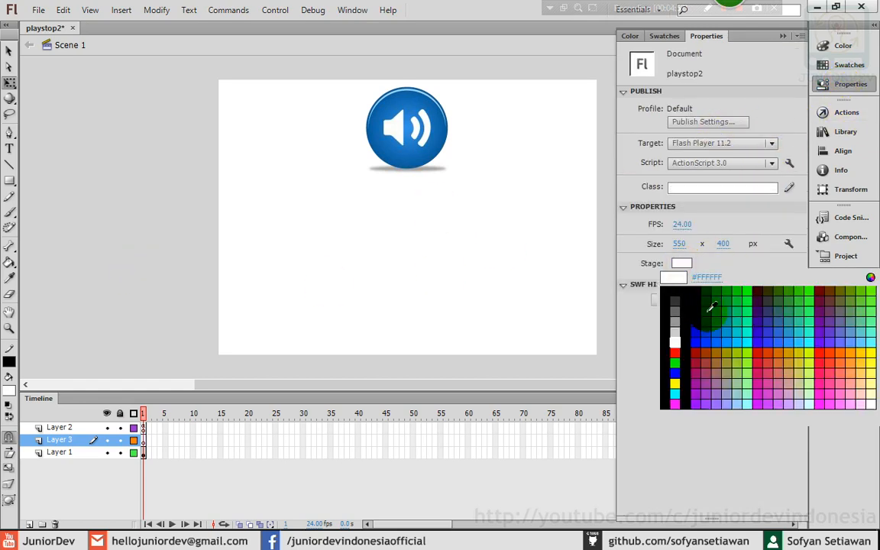
{"action": "left_click", "coordinate": [750, 324]}
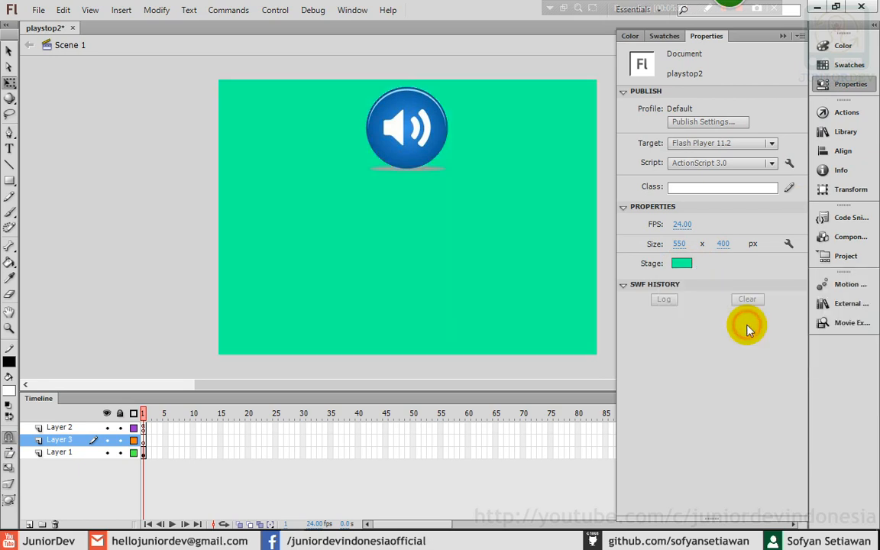
{"action": "left_click", "coordinate": [846, 91]}
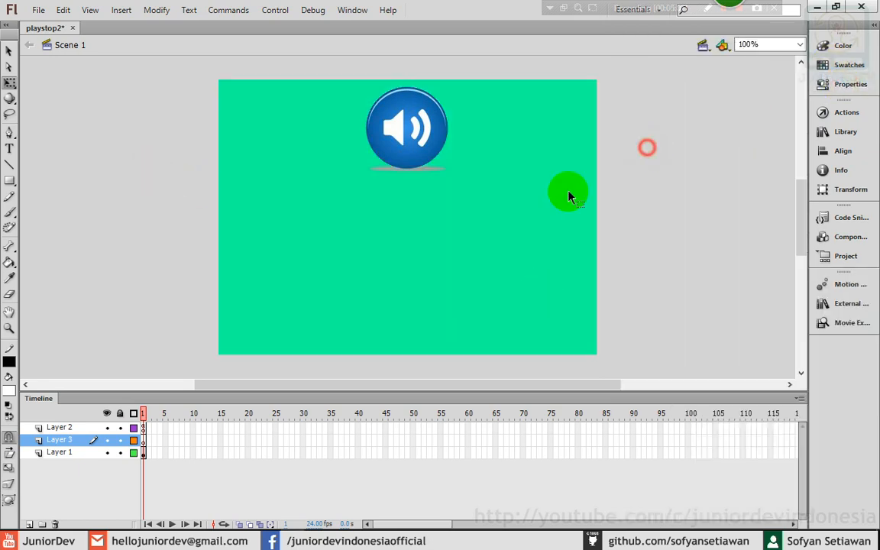
Place the tube red Enter button from the external library on the stage below the speaker button
{"action": "left_click", "coordinate": [851, 304]}
{"action": "left_click", "coordinate": [527, 365]}
{"action": "scroll", "coordinate": [526, 401], "scroll_direction": "down", "scroll_amount": 3}
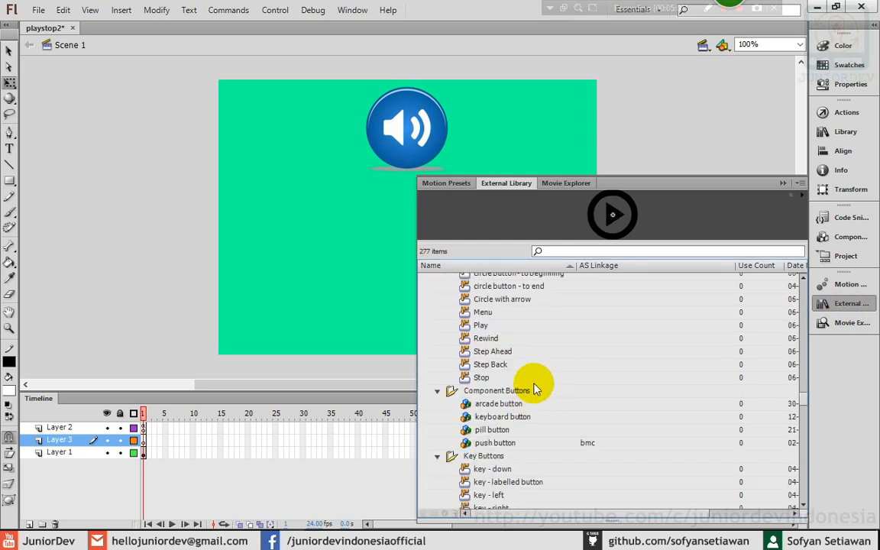
{"action": "scroll", "coordinate": [534, 388], "scroll_direction": "up", "scroll_amount": 2}
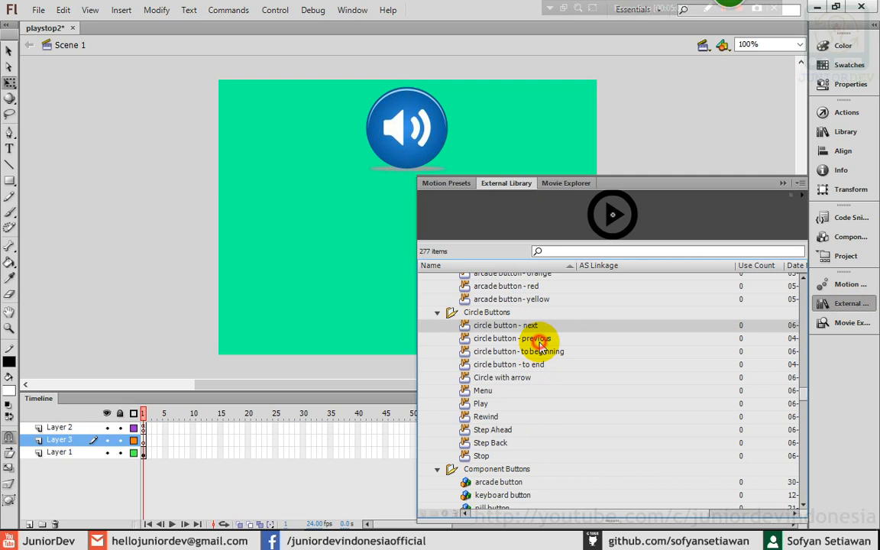
{"action": "left_click", "coordinate": [539, 341]}
{"action": "left_click", "coordinate": [565, 352]}
{"action": "scroll", "coordinate": [535, 374], "scroll_direction": "up", "scroll_amount": 5}
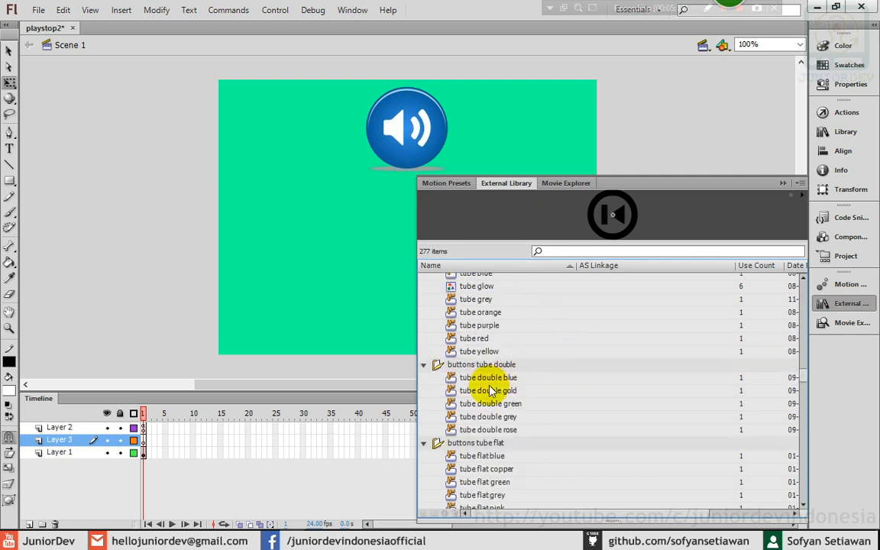
{"action": "left_click", "coordinate": [486, 326]}
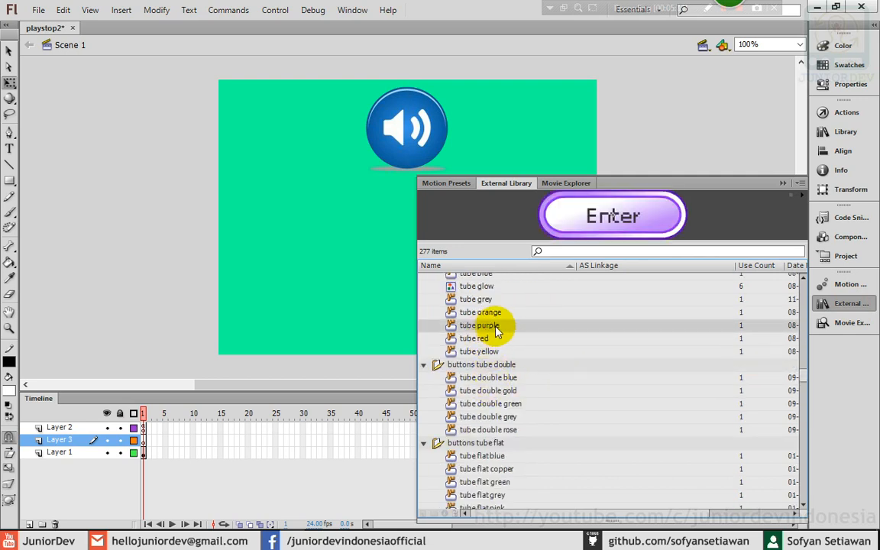
{"action": "left_click", "coordinate": [481, 338]}
{"action": "left_click_drag", "start_coordinate": [495, 342], "coordinate": [346, 258]}
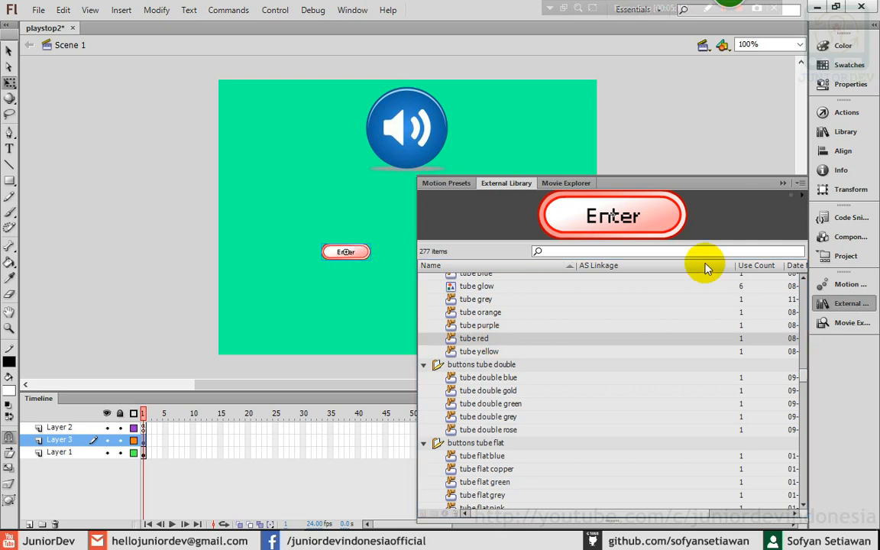
{"action": "left_click", "coordinate": [820, 303]}
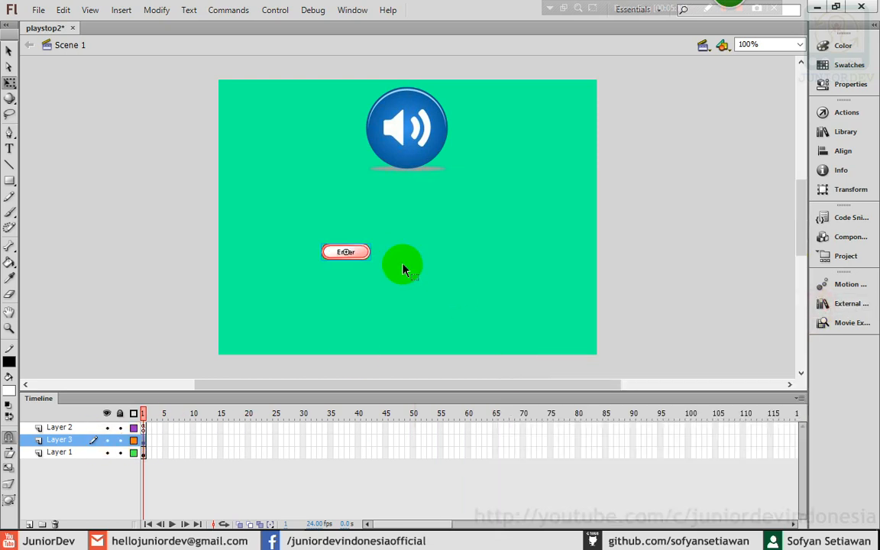
Enlarge the red Enter button to roughly three times its size and center it beneath the speaker button
{"action": "left_click", "coordinate": [9, 82]}
{"action": "left_click", "coordinate": [89, 83]}
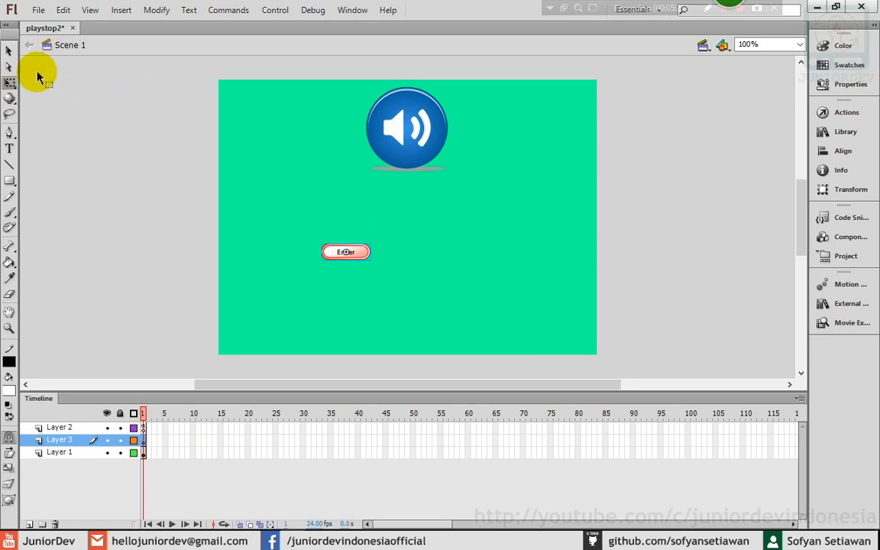
{"action": "left_click", "coordinate": [10, 52]}
{"action": "key", "text": "q"}
{"action": "left_click_drag", "start_coordinate": [371, 244], "coordinate": [427, 205]}
{"action": "left_click_drag", "start_coordinate": [374, 260], "coordinate": [430, 244]}
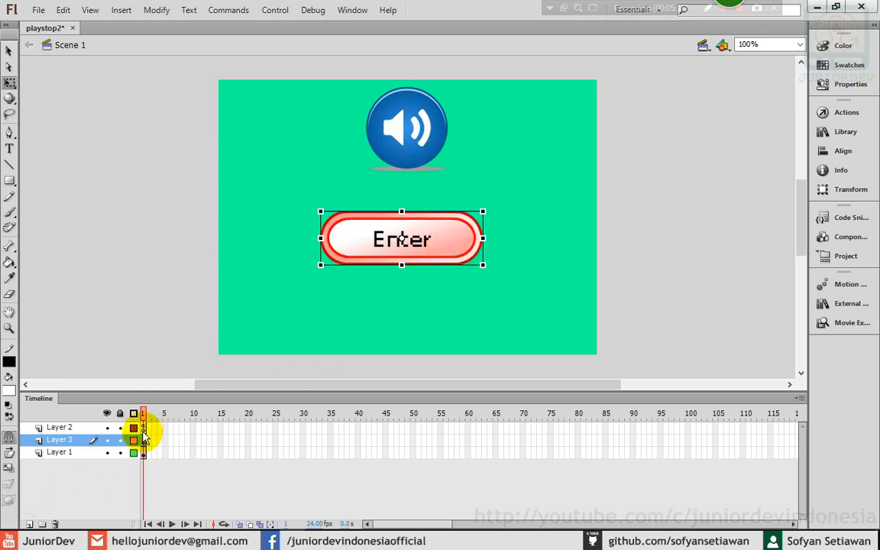
Write the two-line text "Frame 2" and "Teks Bahasa Indonesia" in a blank keyframe at frame 2 of a new layer above Layer 3
{"action": "left_click", "coordinate": [31, 523]}
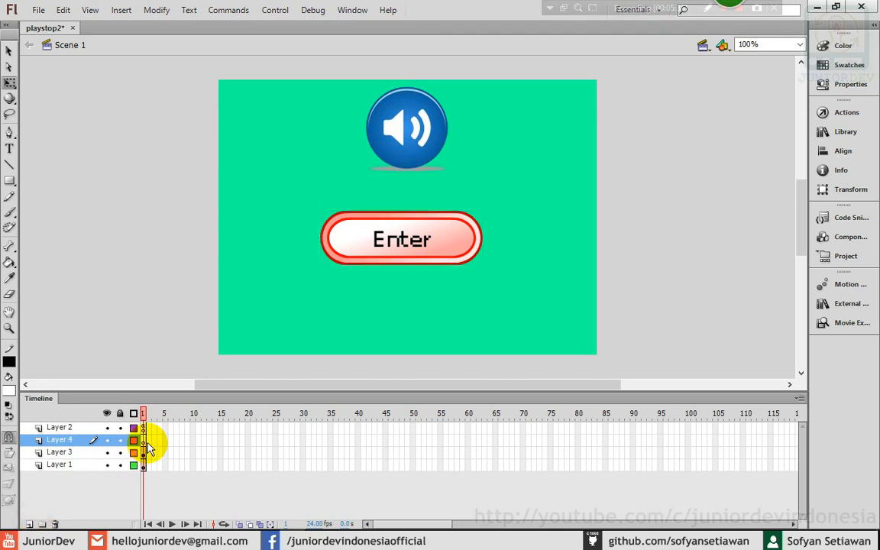
{"action": "left_click", "coordinate": [150, 440]}
{"action": "left_click", "coordinate": [11, 150]}
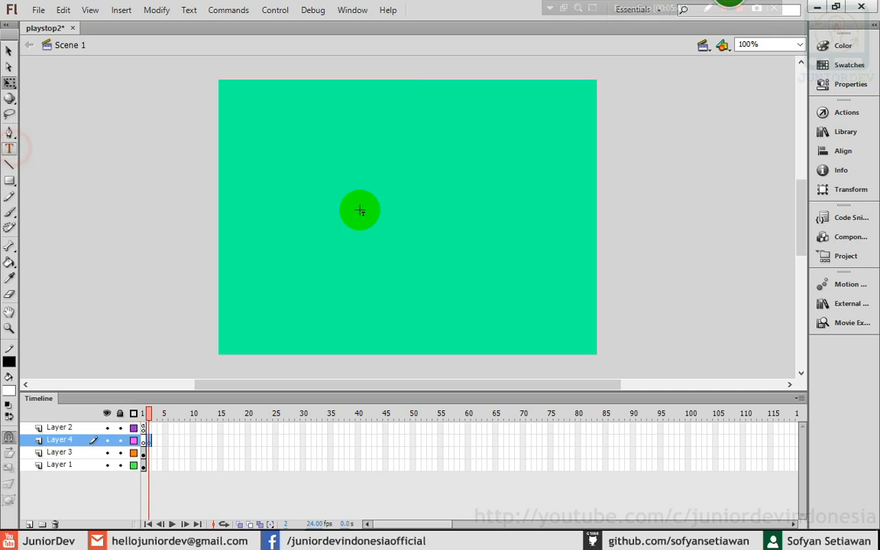
{"action": "left_click", "coordinate": [343, 199]}
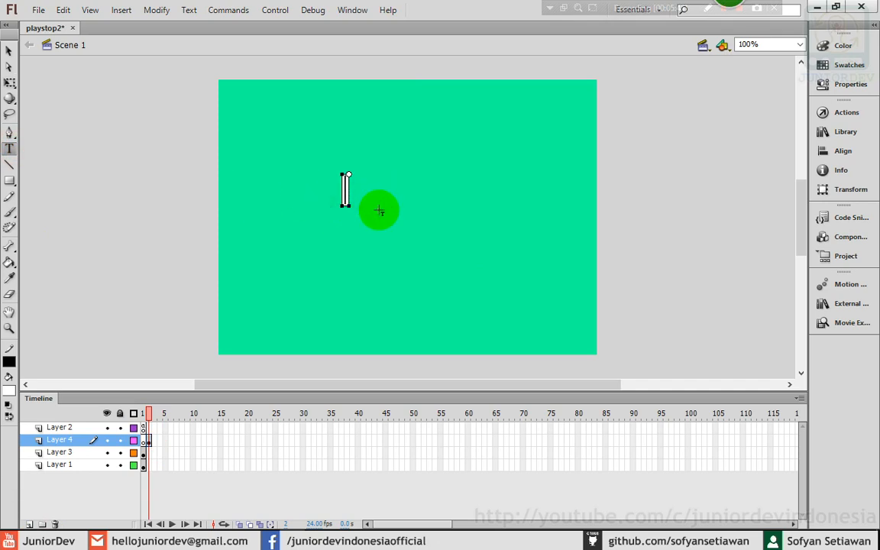
{"action": "type", "text": "Frame"}
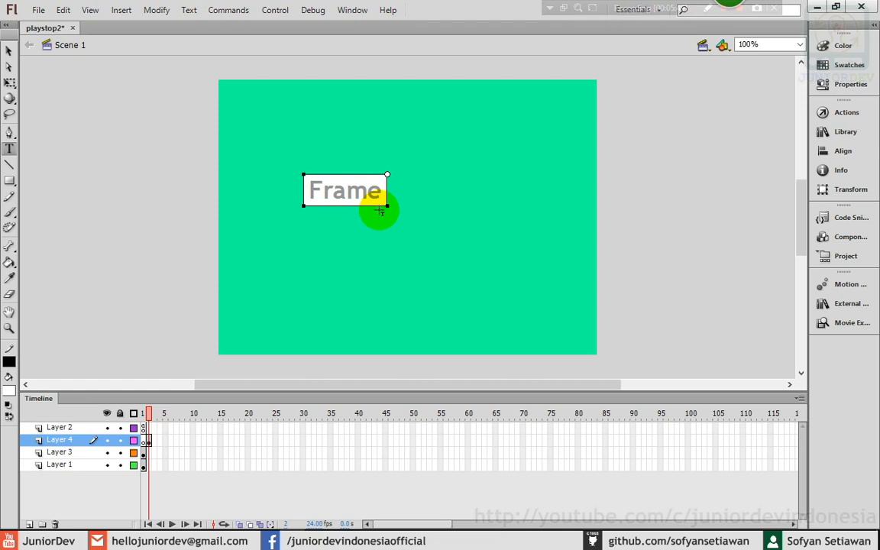
{"action": "type", "text": " 2"}
{"action": "key", "text": "Return"}
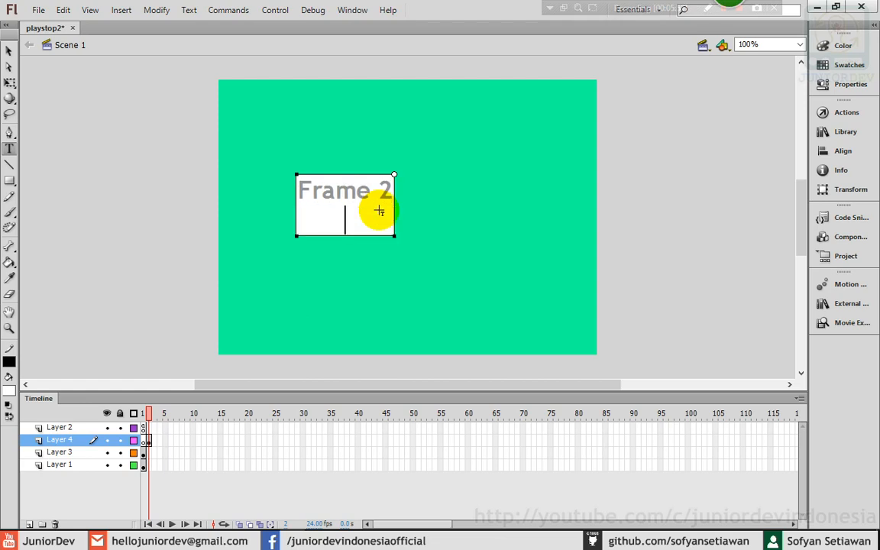
{"action": "type", "text": "Teks Bahasa Ind"}
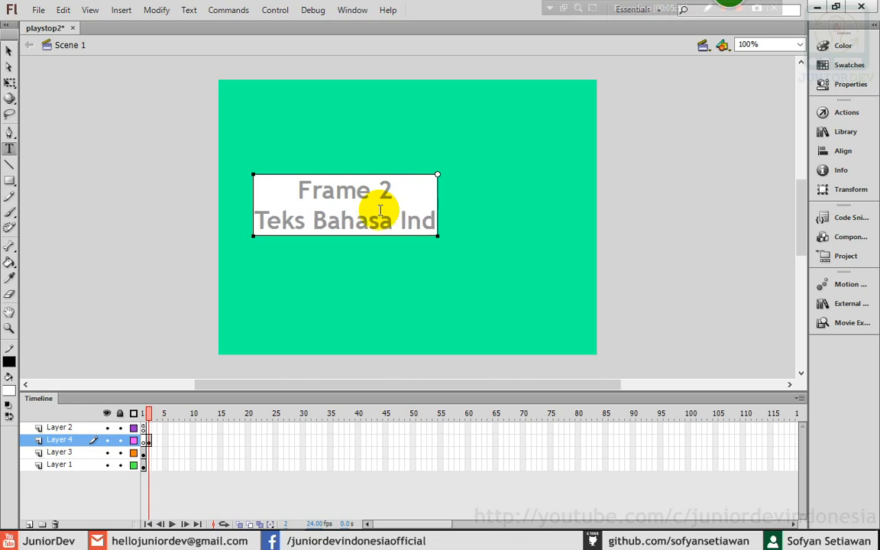
{"action": "type", "text": "onesia"}
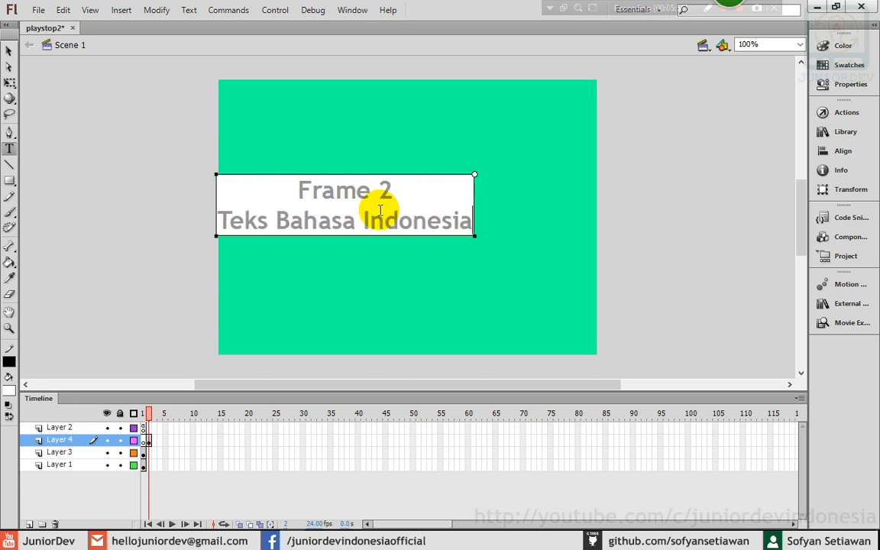
Move the two-line text so it is centered horizontally on the stage
{"action": "left_click", "coordinate": [9, 49]}
{"action": "left_click_drag", "start_coordinate": [356, 195], "coordinate": [413, 204]}
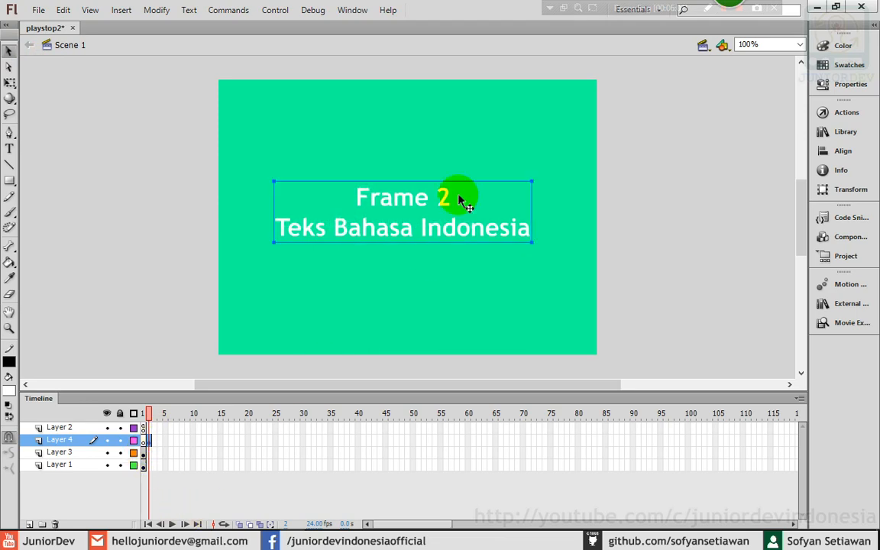
{"action": "left_click_drag", "start_coordinate": [468, 188], "coordinate": [470, 188]}
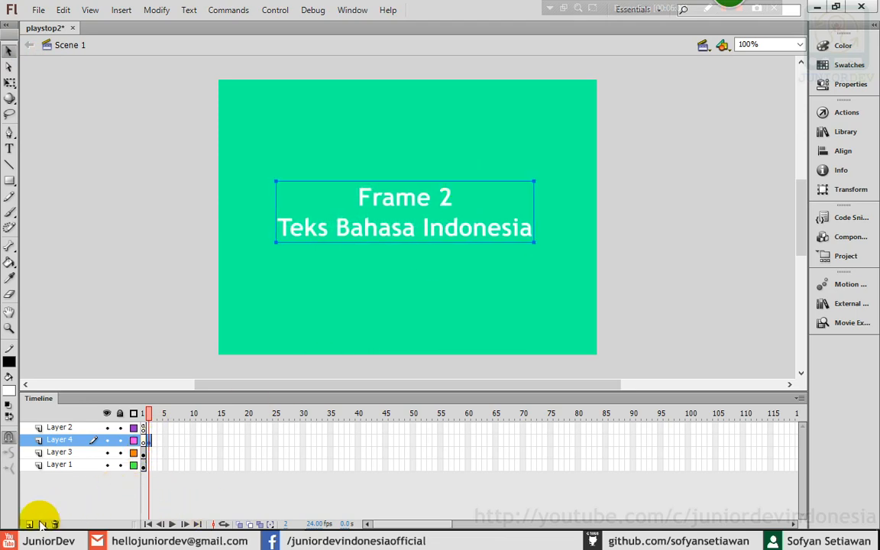
Place the Circle with arrow button from the external library below the text, in frame 2 of a new layer above Layer 4
{"action": "left_click", "coordinate": [28, 524]}
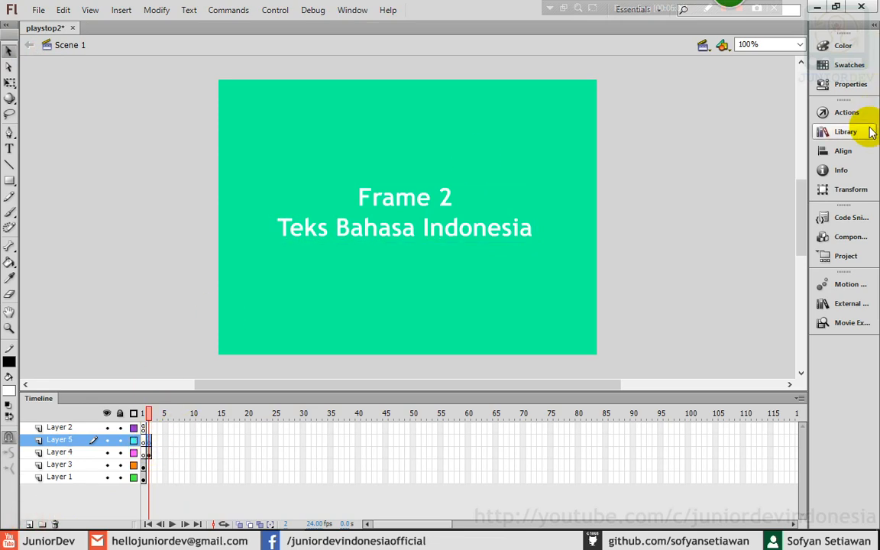
{"action": "left_click", "coordinate": [843, 303]}
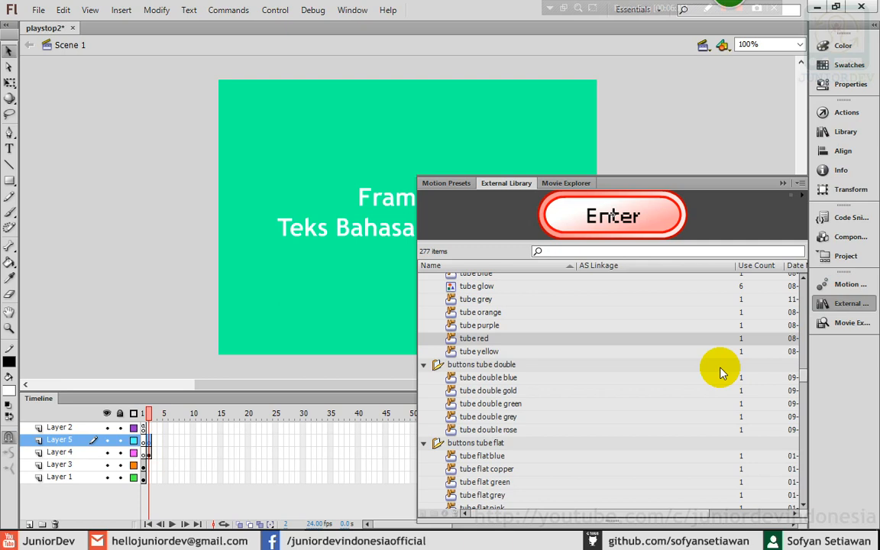
{"action": "scroll", "coordinate": [526, 409], "scroll_direction": "down", "scroll_amount": 10}
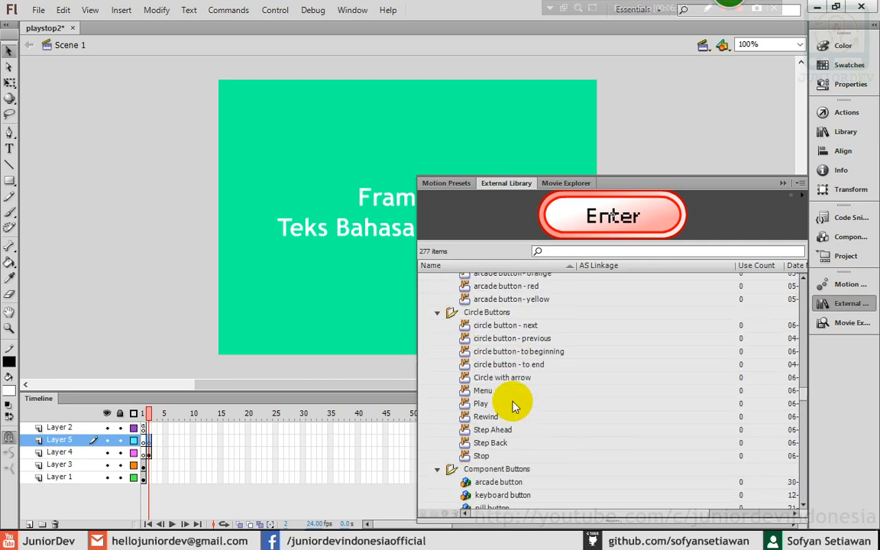
{"action": "left_click", "coordinate": [497, 396]}
{"action": "left_click", "coordinate": [510, 326]}
{"action": "left_click", "coordinate": [505, 391]}
{"action": "left_click", "coordinate": [507, 378]}
{"action": "left_click", "coordinate": [509, 390]}
{"action": "left_click", "coordinate": [503, 380]}
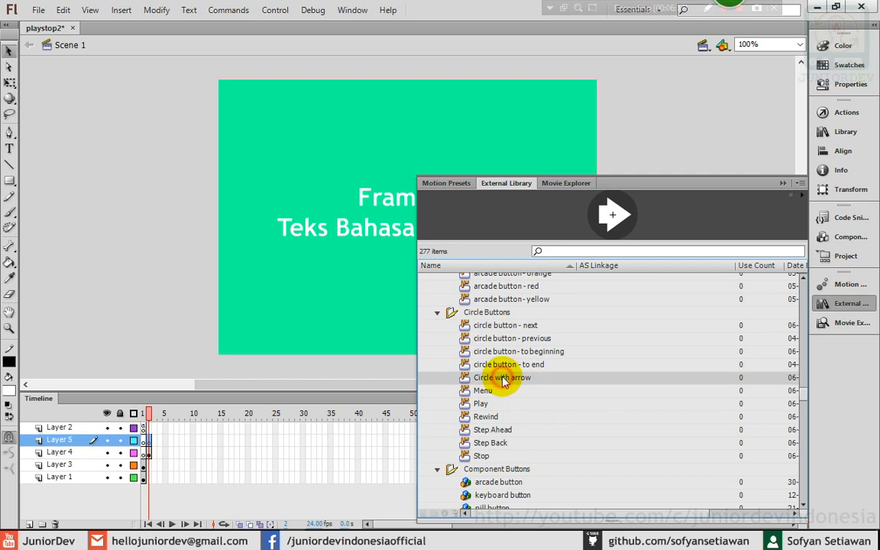
{"action": "left_click_drag", "start_coordinate": [517, 379], "coordinate": [373, 321]}
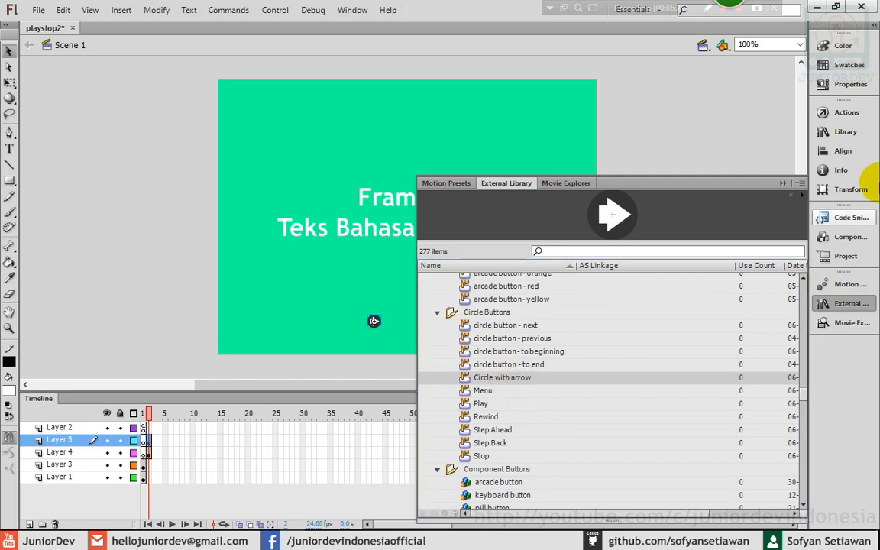
{"action": "left_click", "coordinate": [847, 303]}
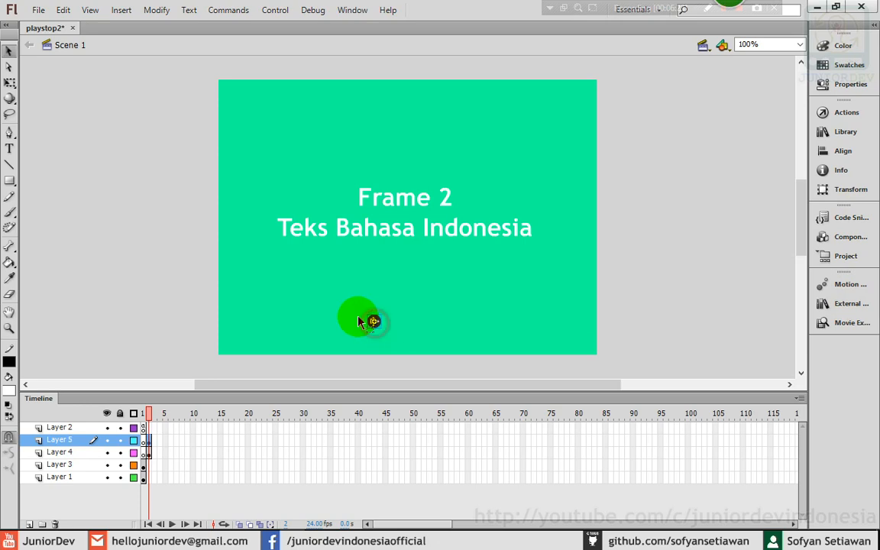
Enlarge the circle arrow button and position it below the text, just right of the stage's center
{"action": "left_click", "coordinate": [10, 82]}
{"action": "left_click", "coordinate": [371, 303]}
{"action": "left_click_drag", "start_coordinate": [380, 315], "coordinate": [454, 306]}
{"action": "left_click", "coordinate": [8, 52]}
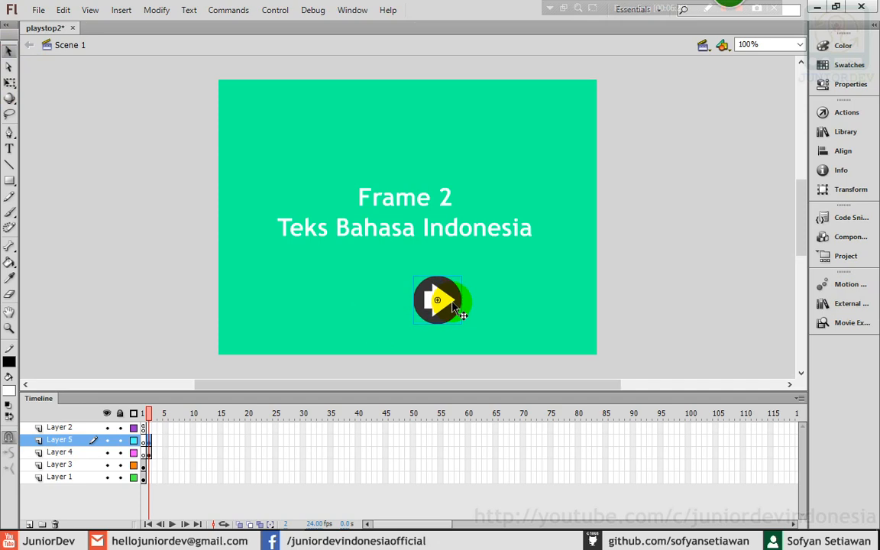
Duplicate the circle arrow button and place the copy directly to the left of the original at the same height
{"action": "right_click", "coordinate": [102, 162]}
{"action": "left_click", "coordinate": [177, 195]}
{"action": "left_click_drag", "start_coordinate": [455, 316], "coordinate": [397, 317]}
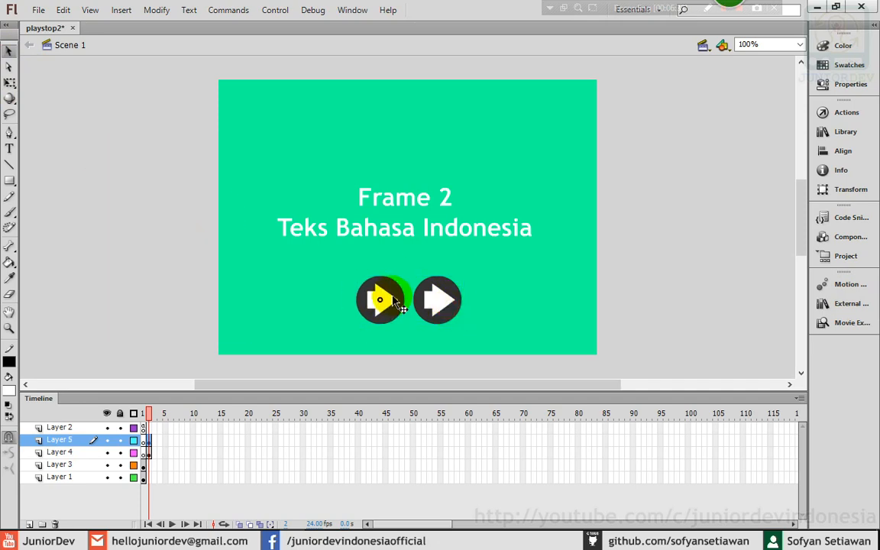
Turn the copied circle button around so that its arrow points left
{"action": "left_click", "coordinate": [10, 82]}
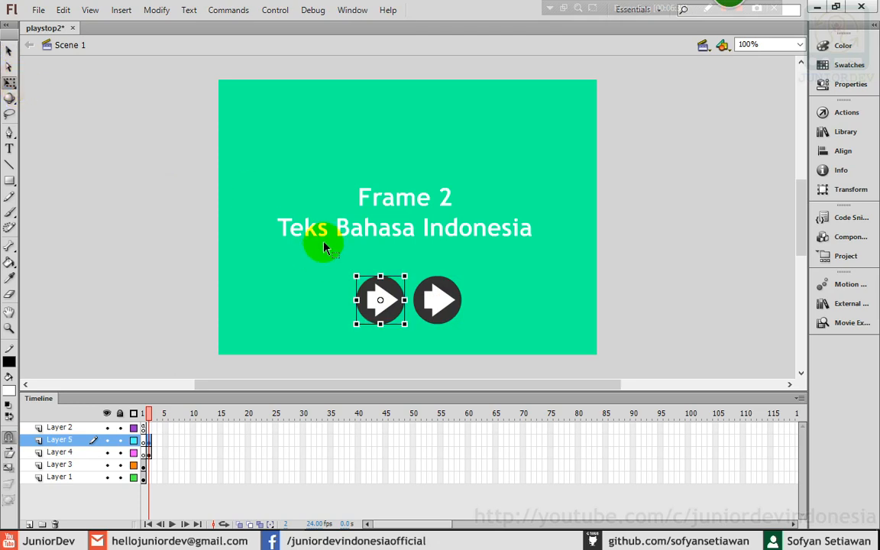
{"action": "left_click_drag", "start_coordinate": [406, 269], "coordinate": [350, 309]}
{"action": "left_click", "coordinate": [10, 51]}
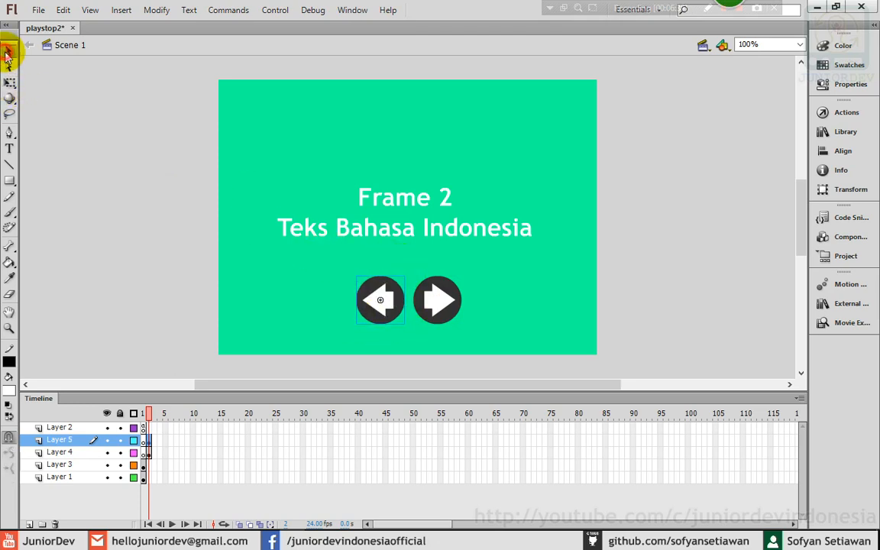